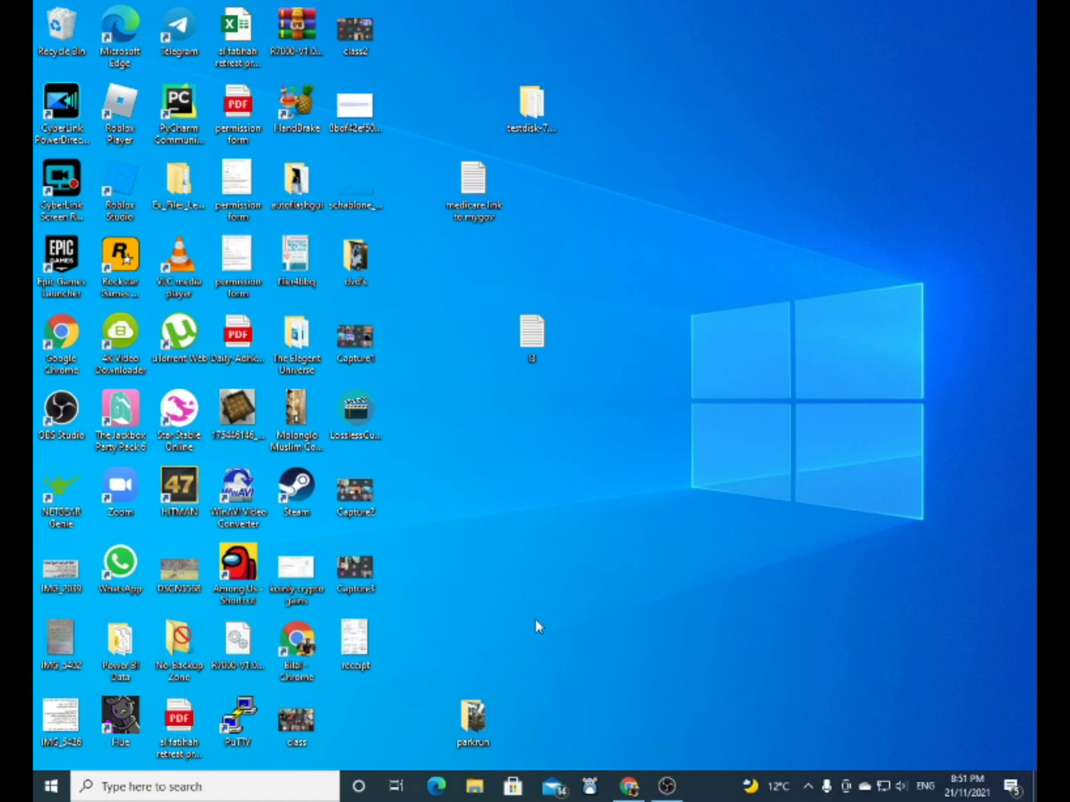
# Open File Explorer at Quick access and move its window up and to the left
pyautogui.click(477, 787)
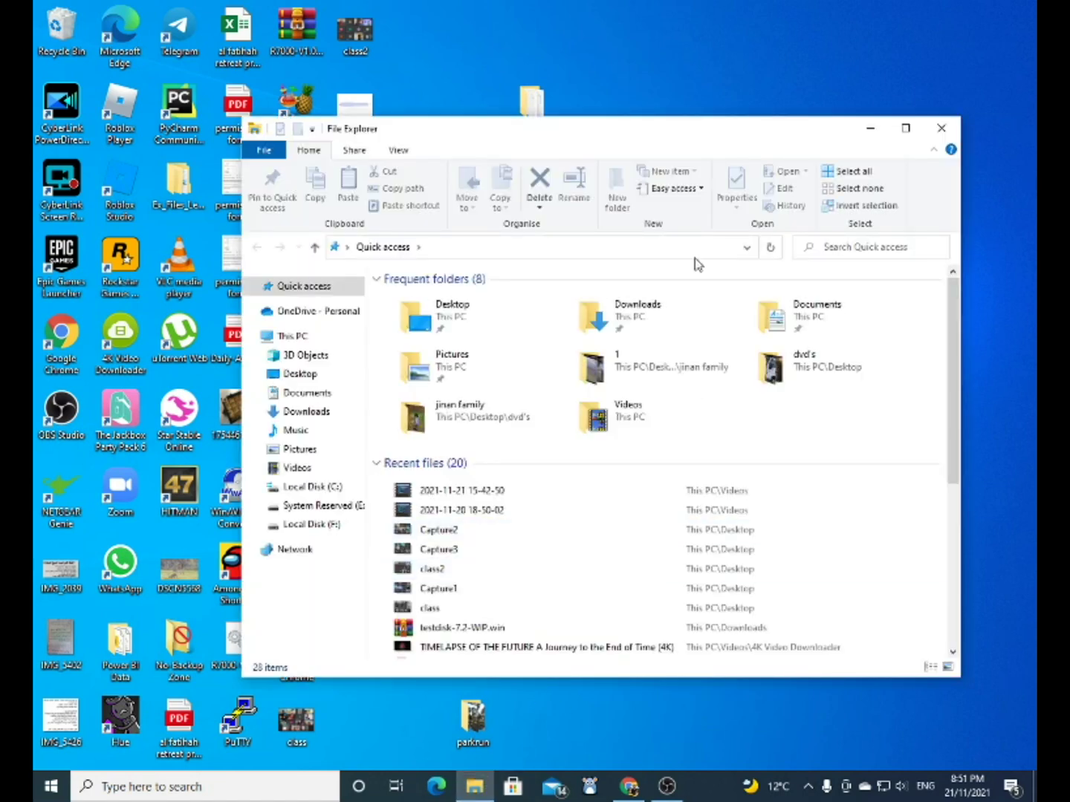
pyautogui.moveTo(592, 134); pyautogui.dragTo(557, 89)
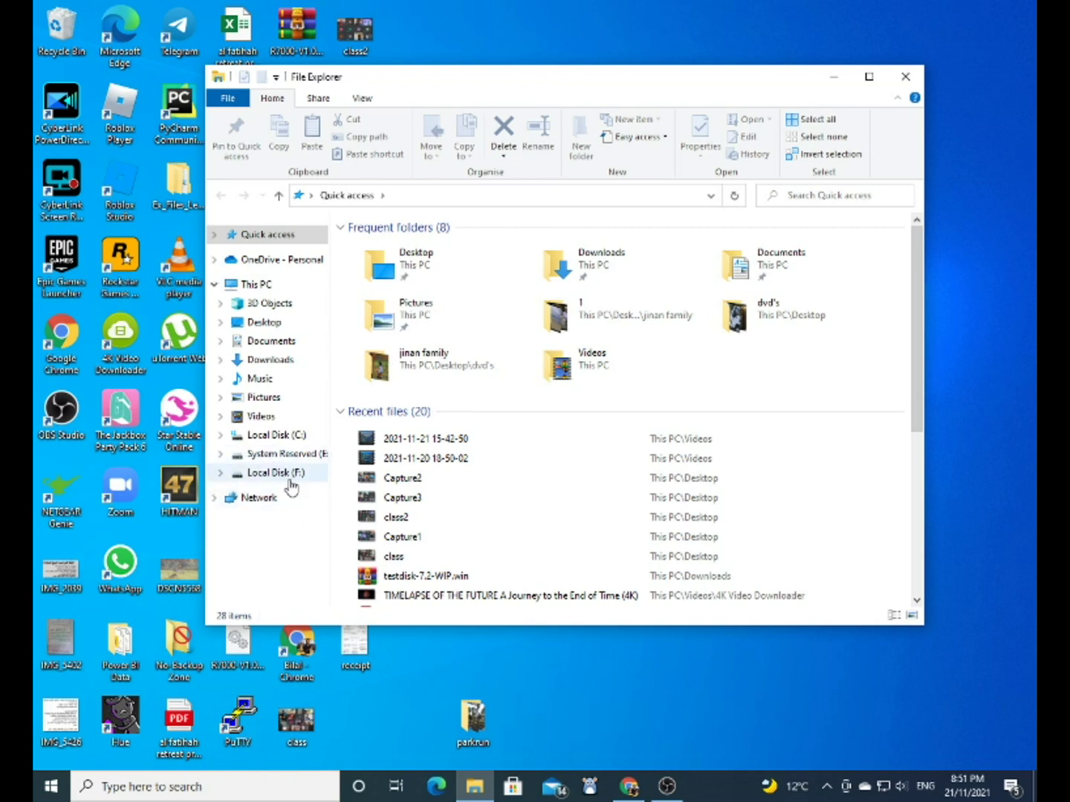
# Try opening Local Disk (F:) and decline the prompt to format it
pyautogui.click(264, 477)
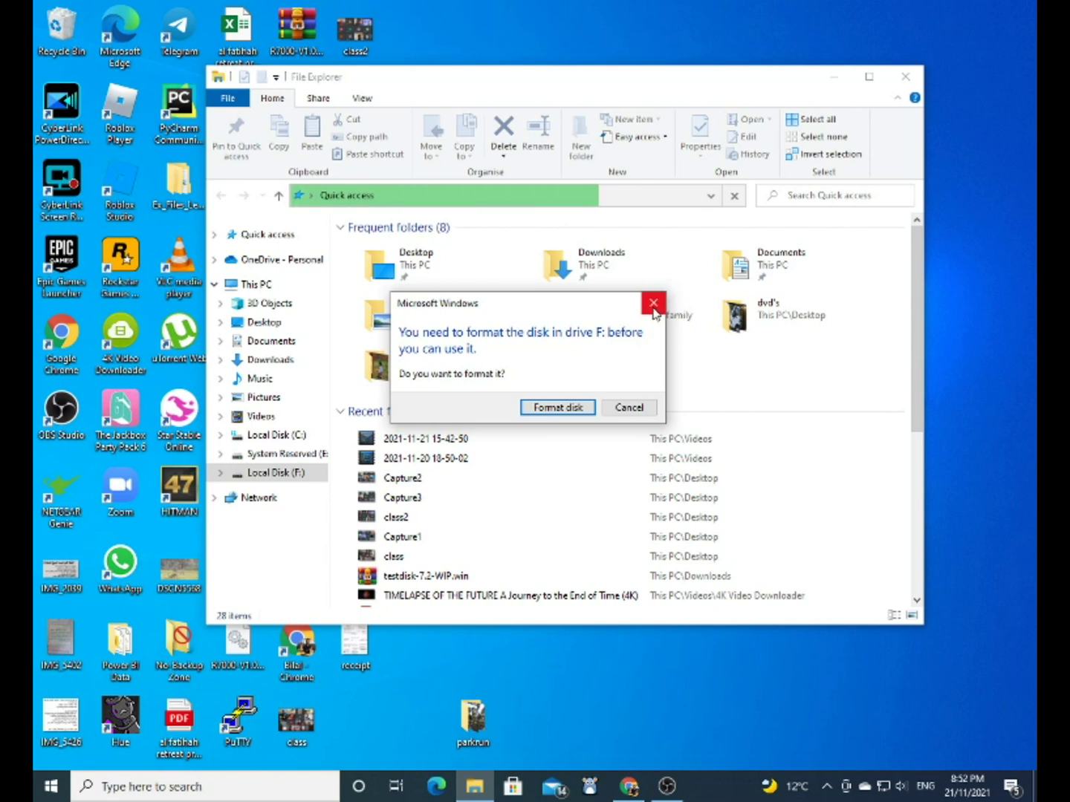
pyautogui.click(653, 306)
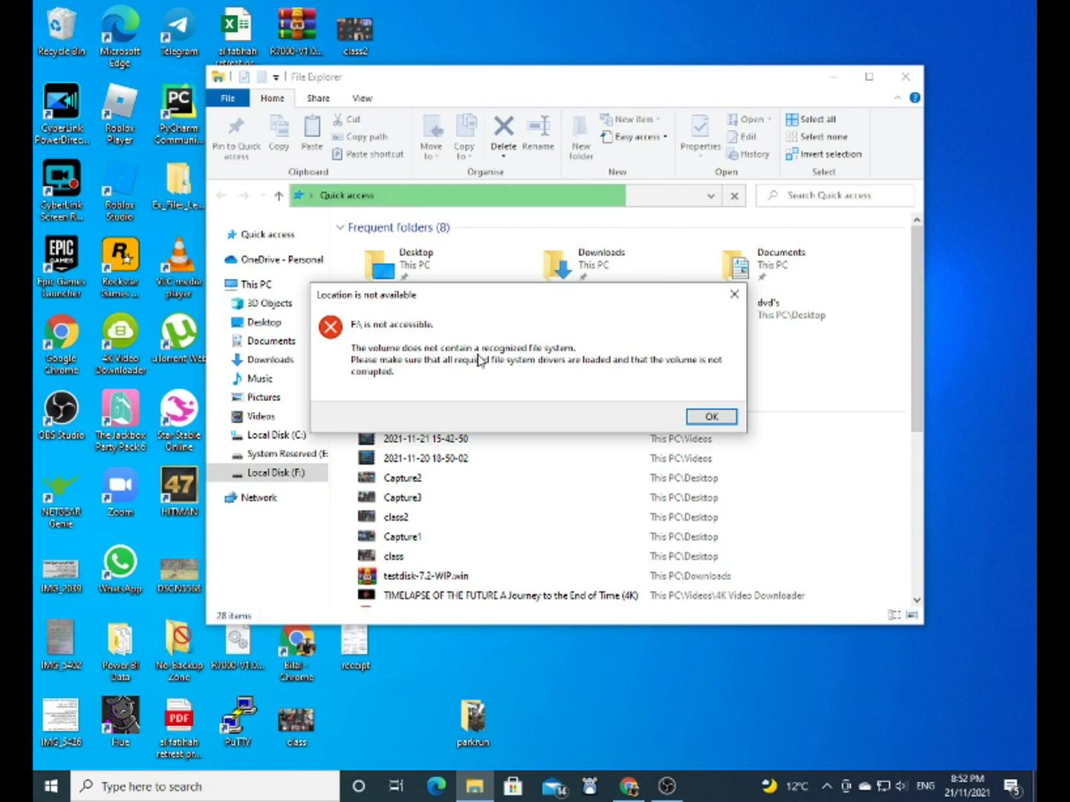
# Dismiss the error, run chkdsk f: in a regular Command Prompt, then close it
pyautogui.click(709, 417)
pyautogui.click(56, 792)
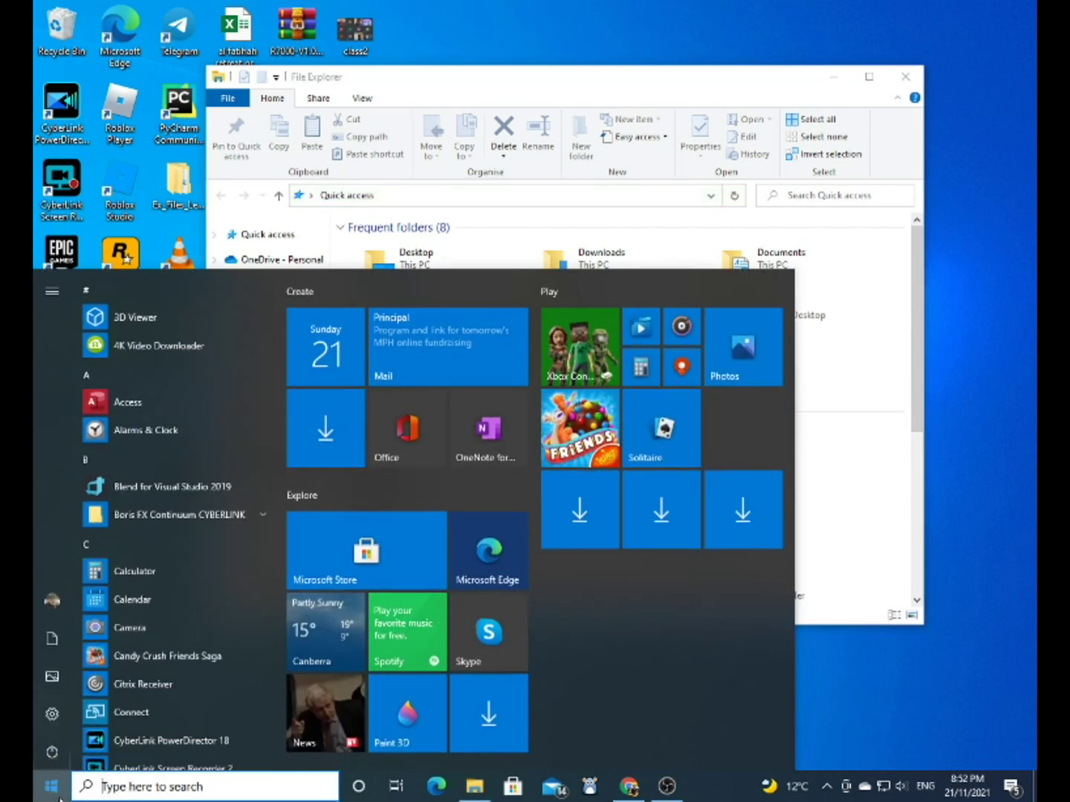
pyautogui.write('cmd')
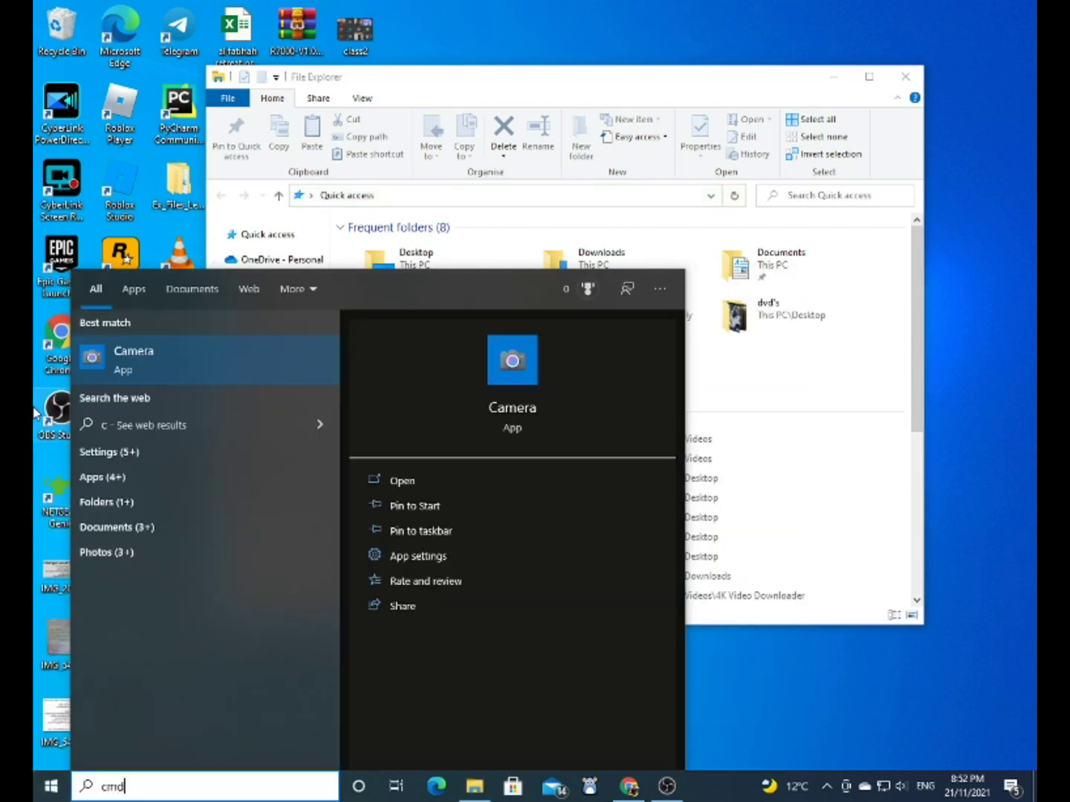
pyautogui.click(187, 360)
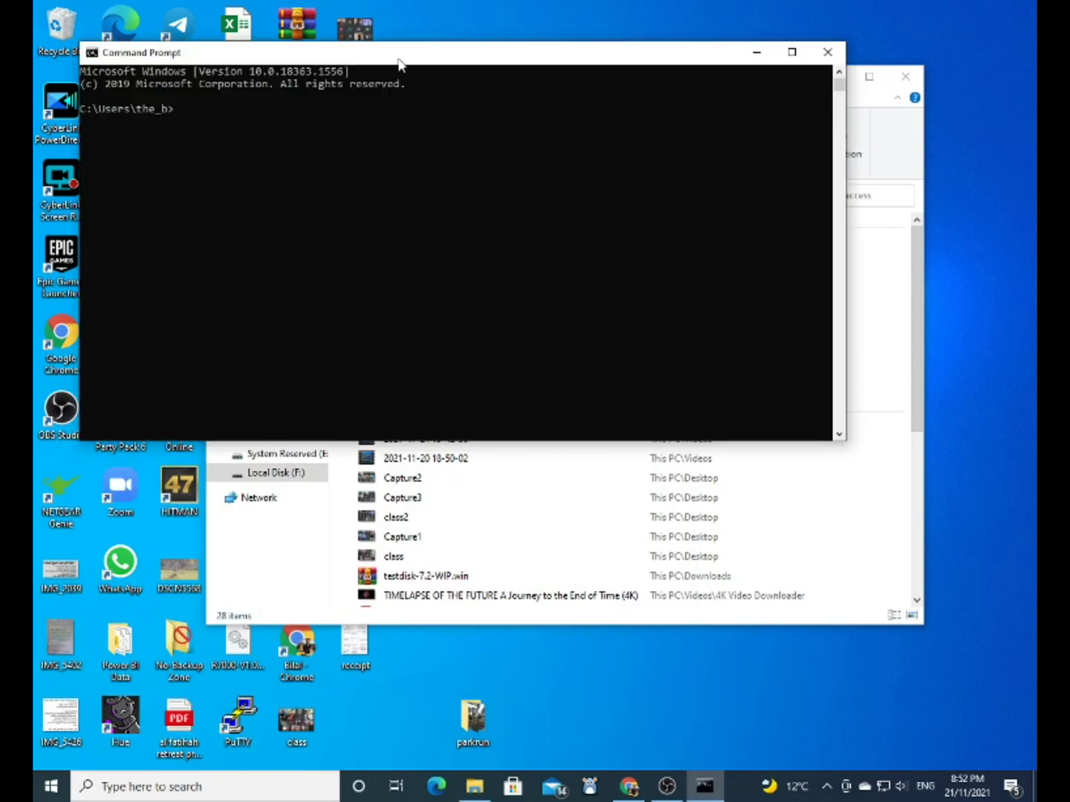
pyautogui.write('chkdsk f:')
pyautogui.press('Return')
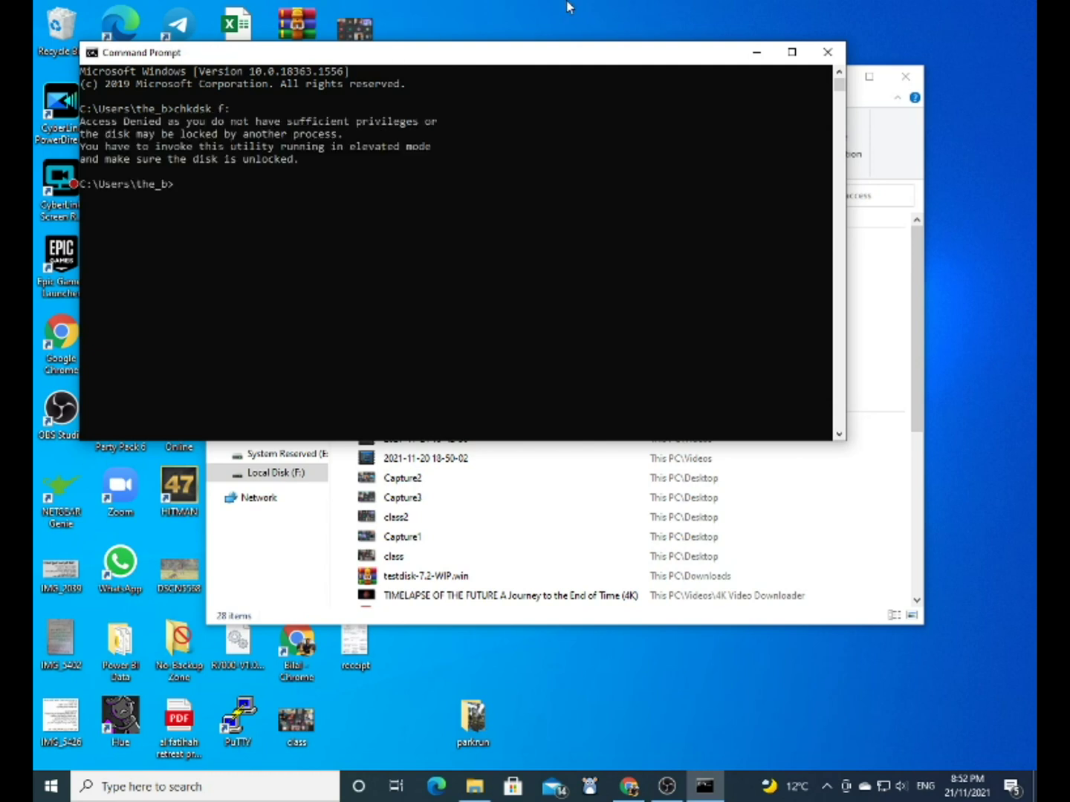
pyautogui.click(825, 52)
# Run chkdsk f: from an administrator Command Prompt, confirming F: is RAW, then close it
pyautogui.click(50, 786)
pyautogui.write('cmd')
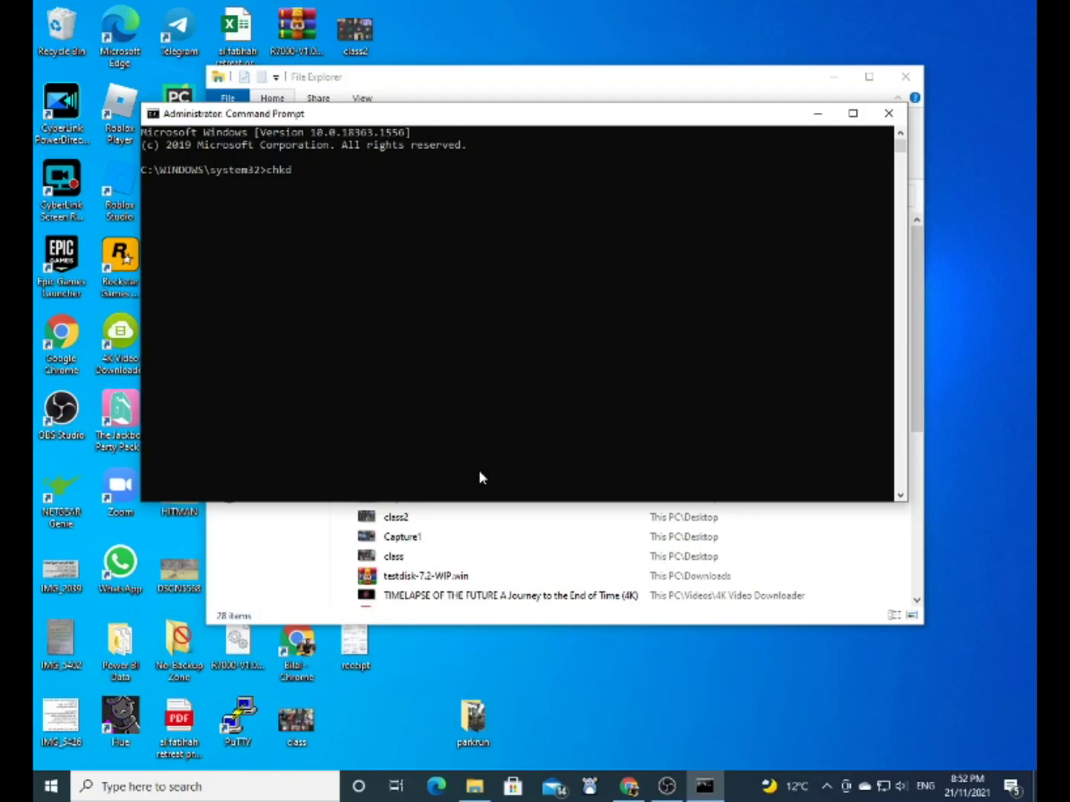
pyautogui.write(' f:')
pyautogui.press('Return')
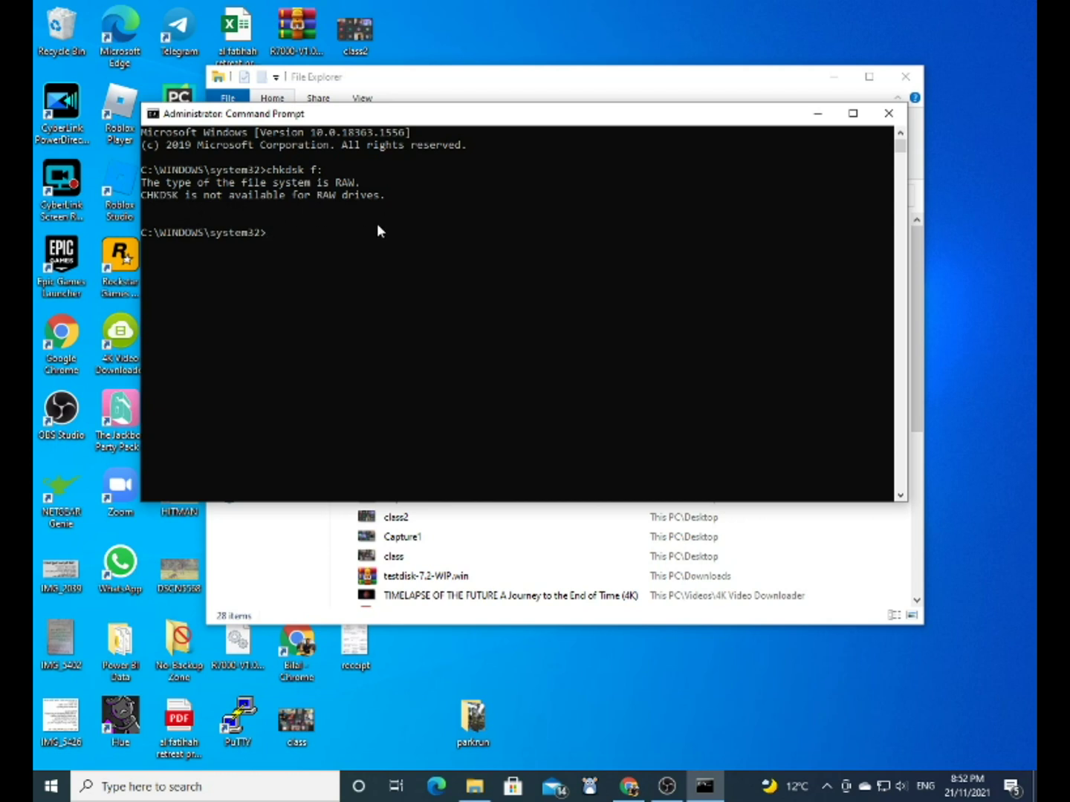
pyautogui.click(887, 114)
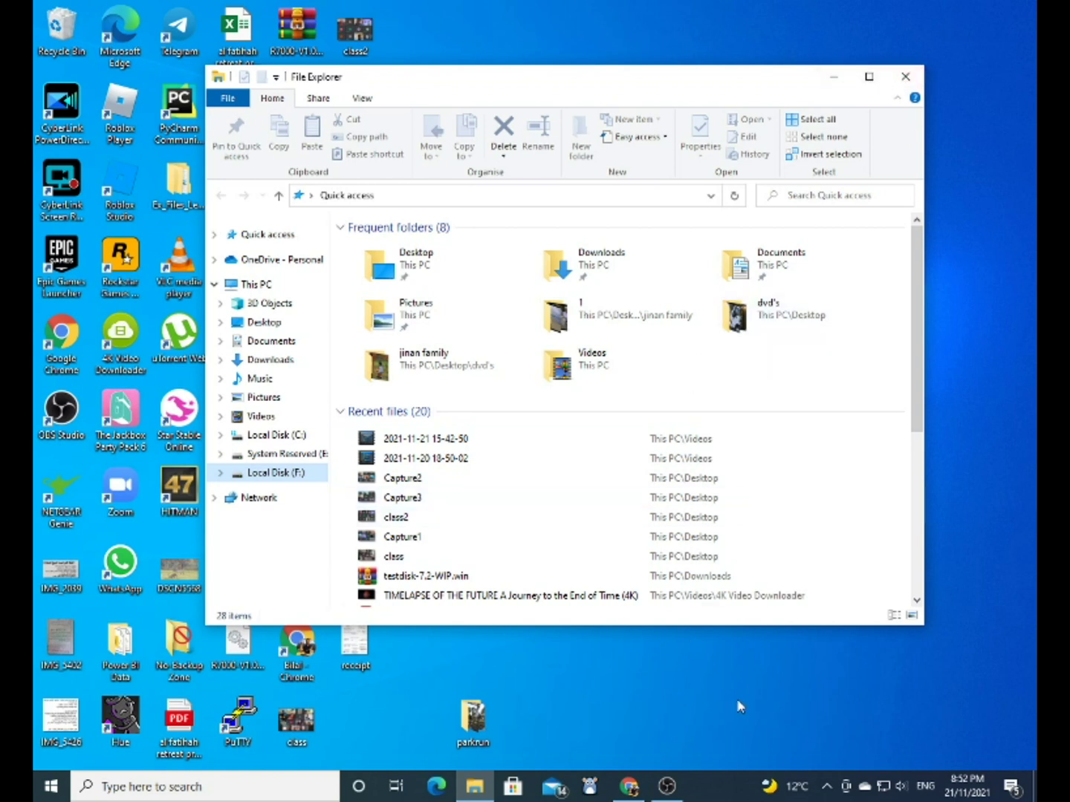
# Review the TestDisk download page in Chrome, then open the desktop's testdisk-7.2-WIP folder
pyautogui.click(629, 786)
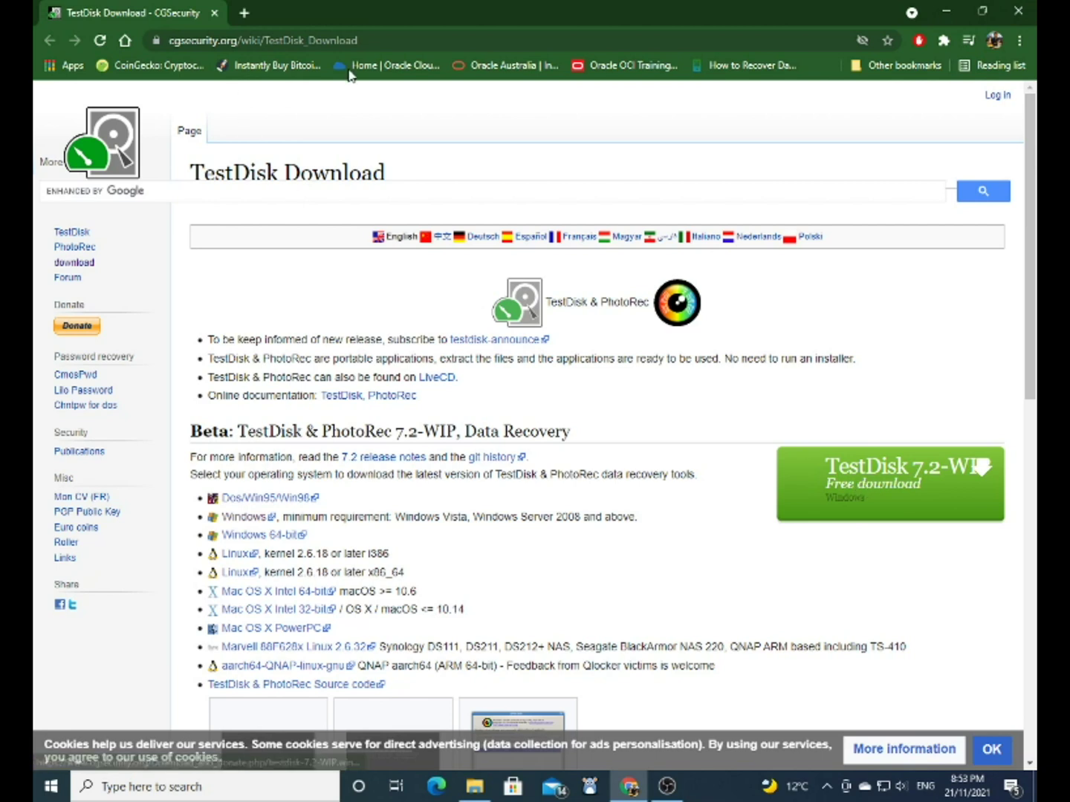
pyautogui.click(945, 14)
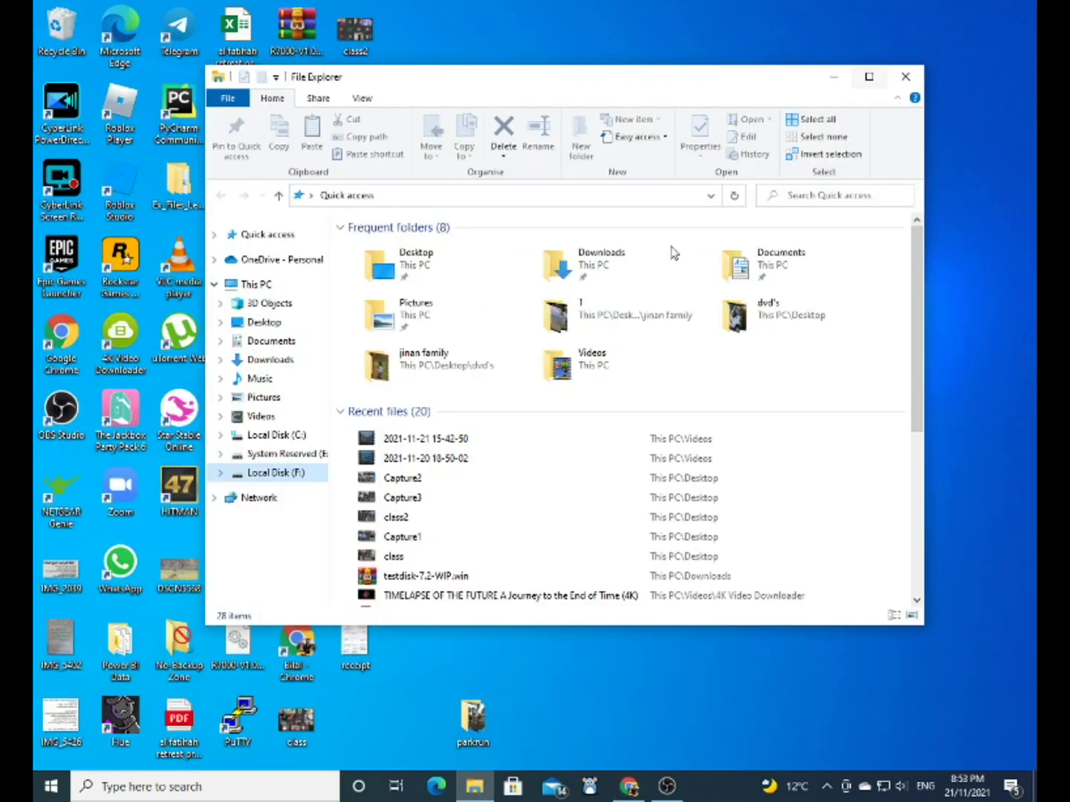
pyautogui.click(843, 74)
pyautogui.doubleClick(531, 115)
pyautogui.moveTo(539, 105); pyautogui.dragTo(511, 90)
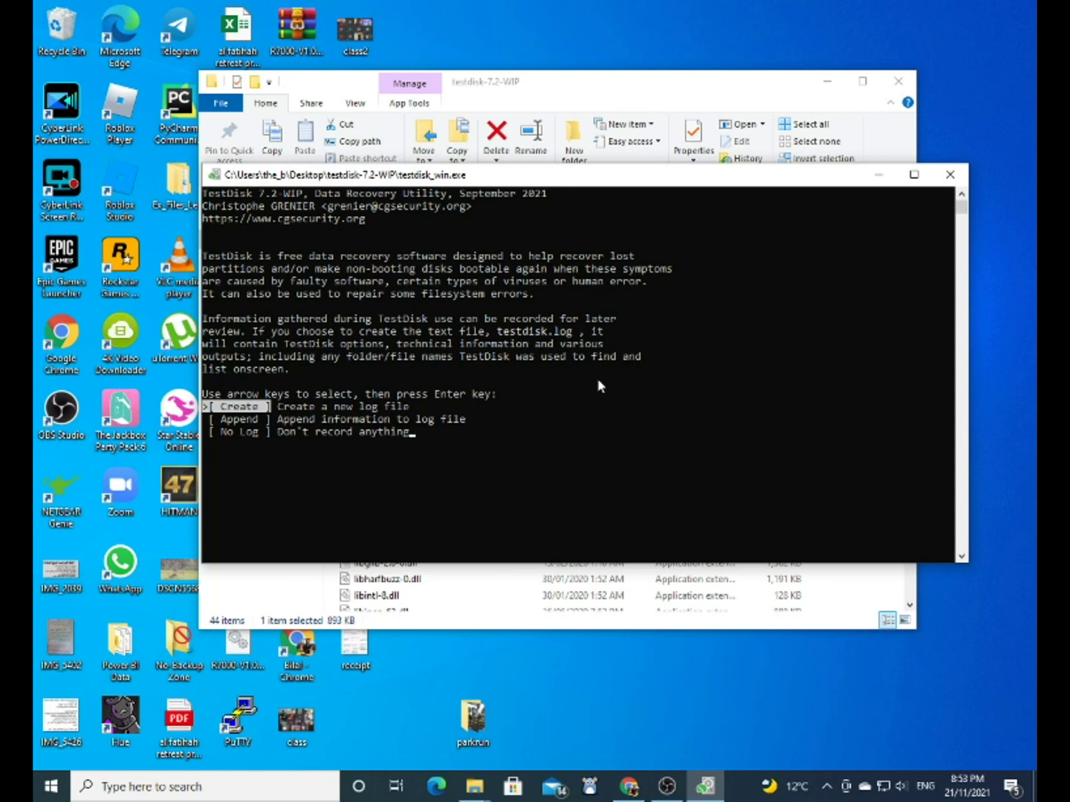
# Create a log, select the 2000 GB PhysicalDrive1, choose Intel partition type, and Analyse
pyautogui.press('Return')
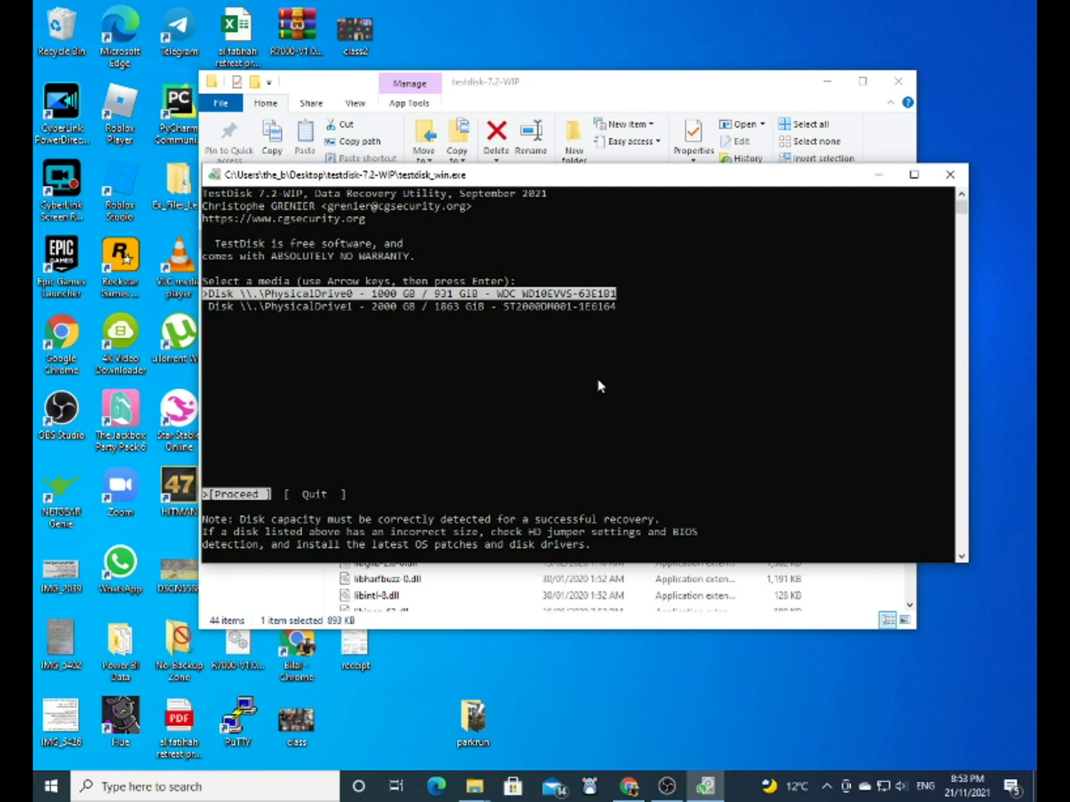
pyautogui.press('Down')
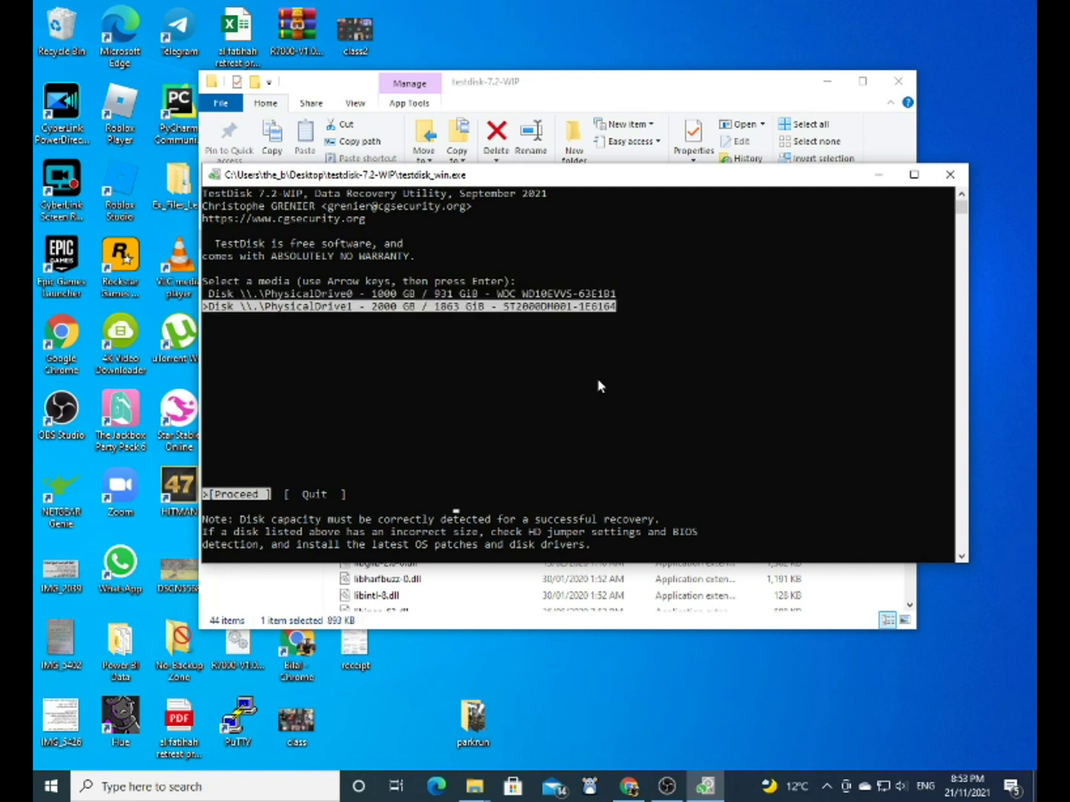
pyautogui.press('Up')
pyautogui.press('Down')
pyautogui.press('Return')
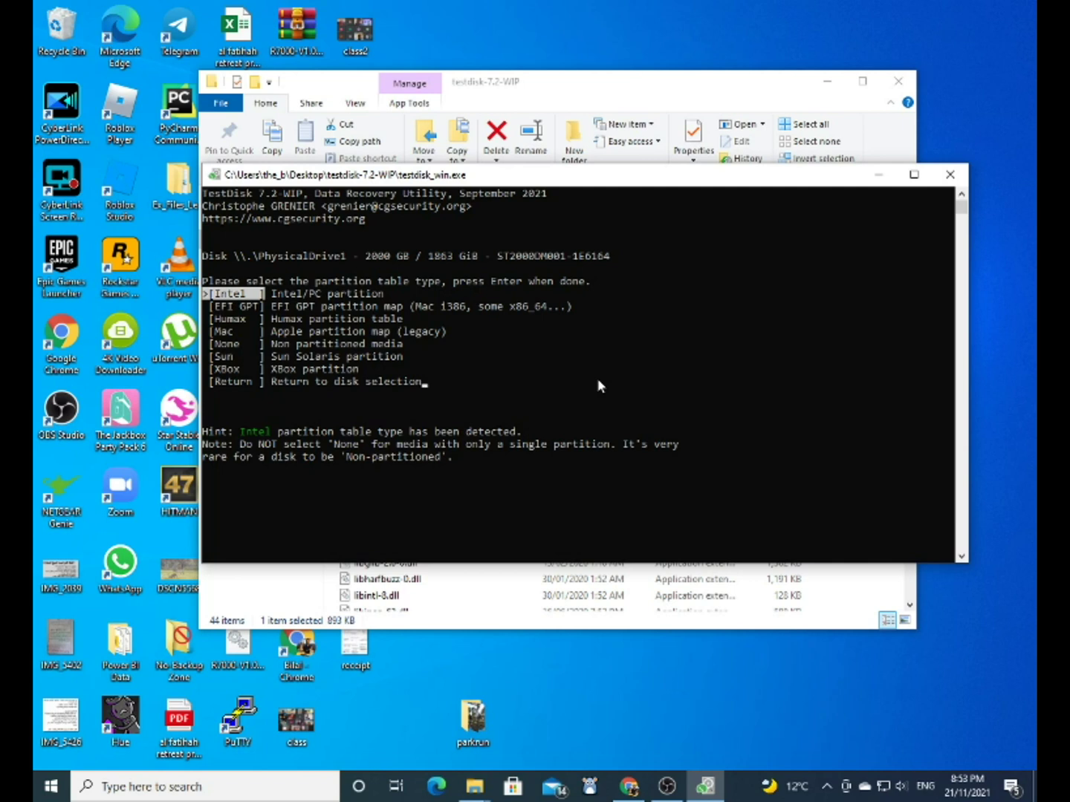
pyautogui.press('Return')
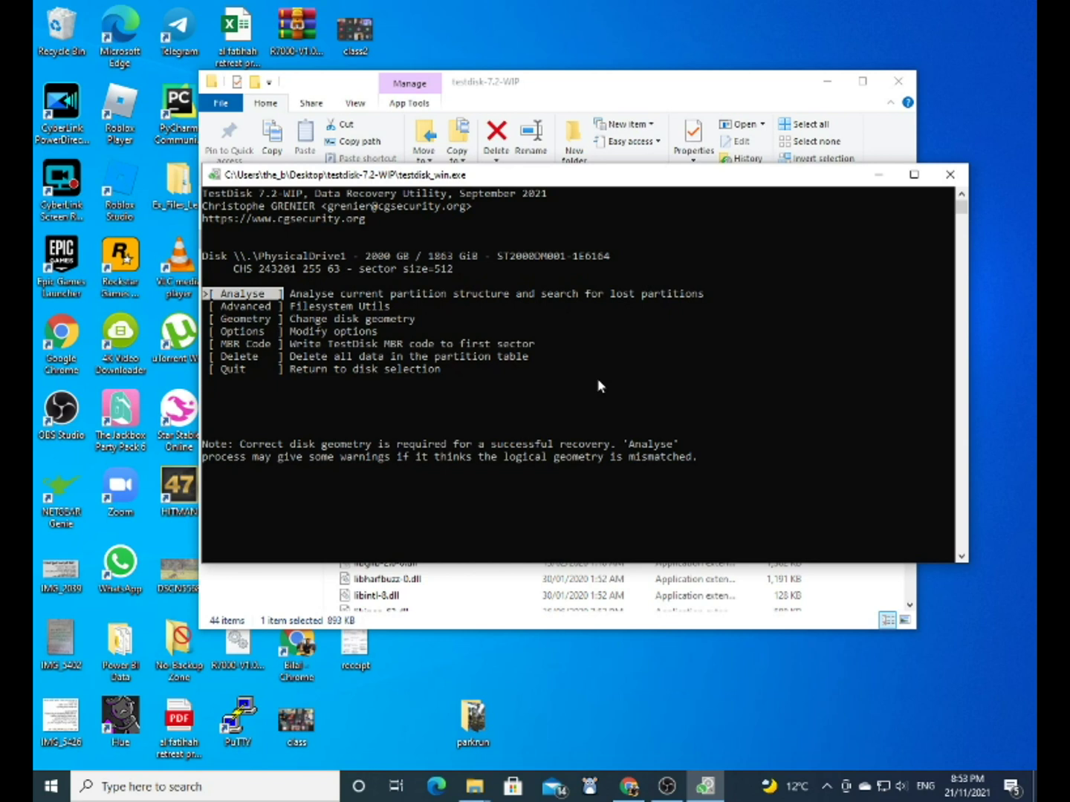
pyautogui.press('Return')
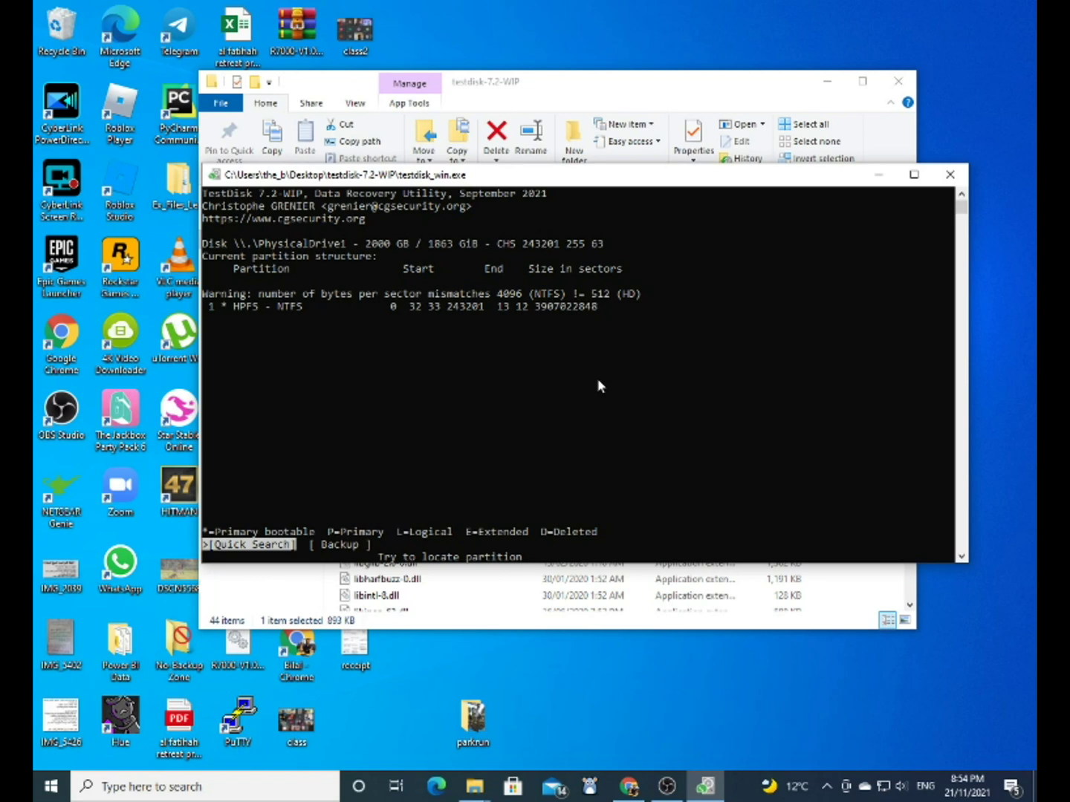
# Run a Quick Search that finds the 2000 GB primary NTFS partition
pyautogui.press('Return')
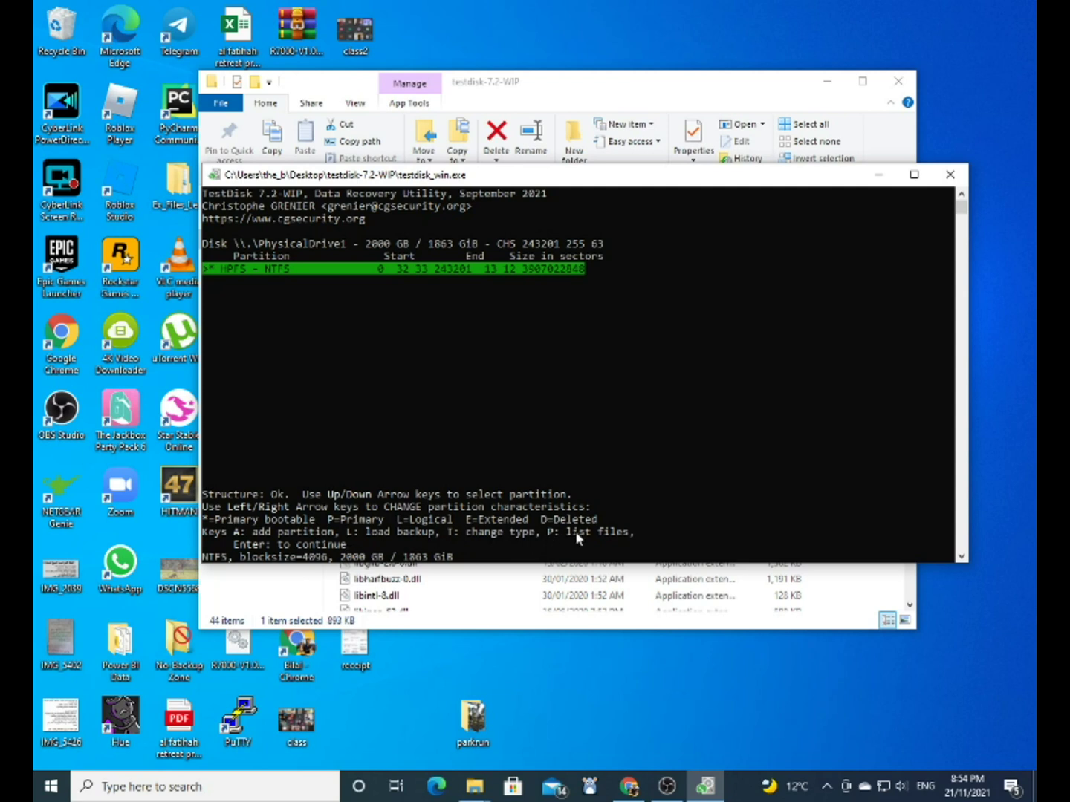
# List the NTFS partition's files and open the Pictures folder
pyautogui.press('p')
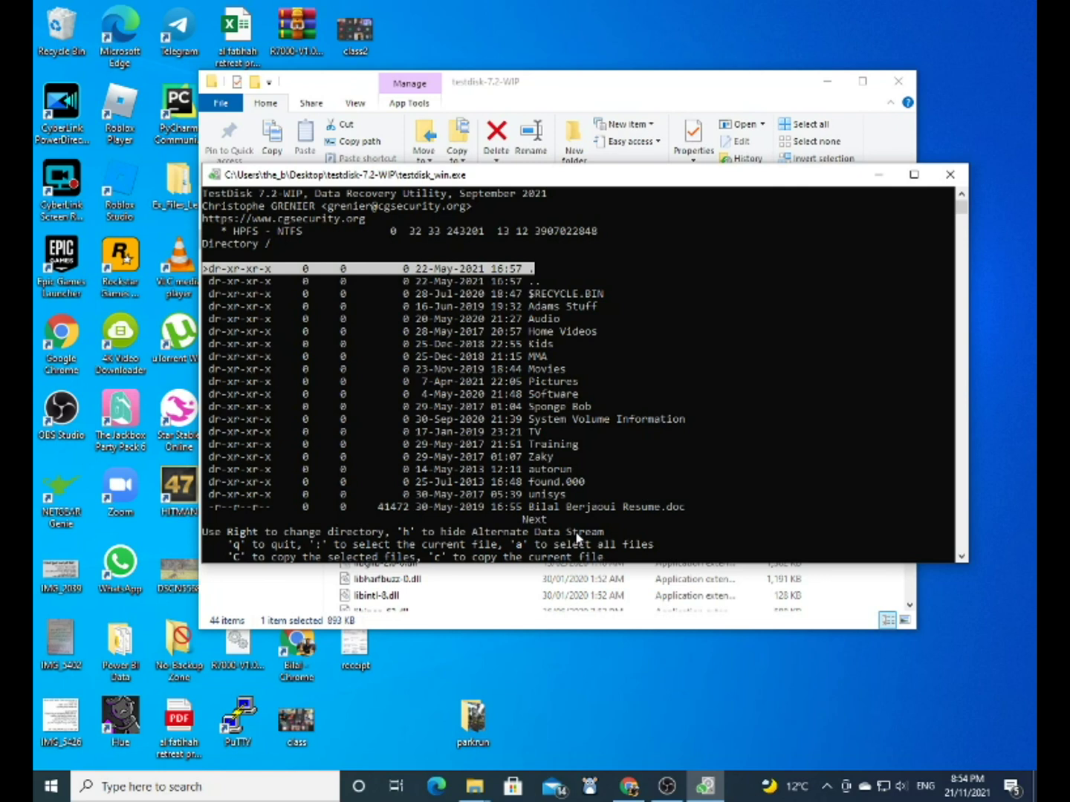
pyautogui.press('Down')
pyautogui.press('Down')
pyautogui.press('Down')
pyautogui.press('Down')
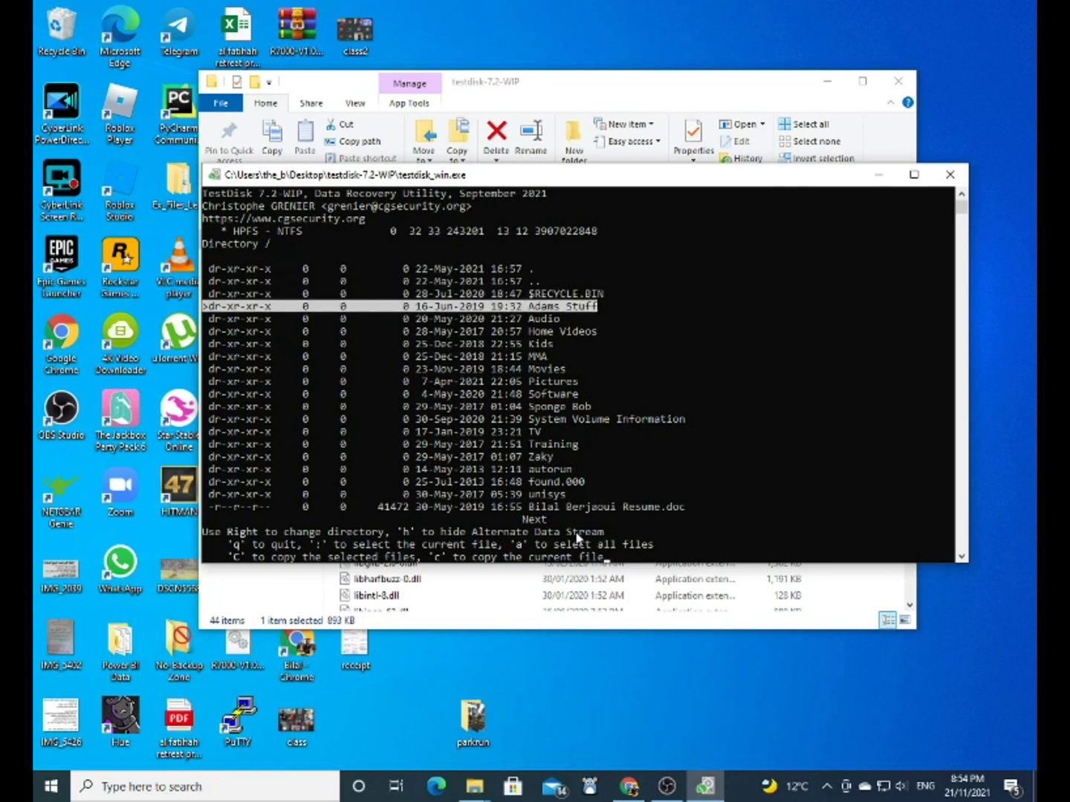
pyautogui.press('Down')
pyautogui.press('Down')
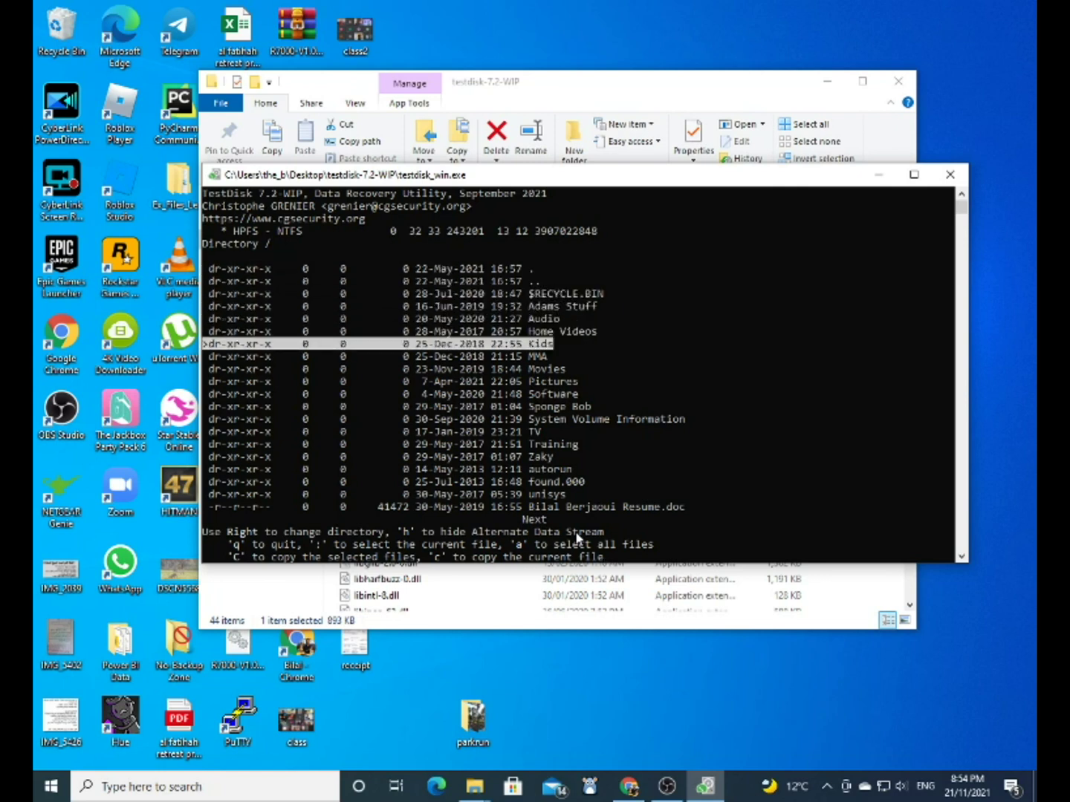
pyautogui.press('Down')
pyautogui.press('Down')
pyautogui.press('Down')
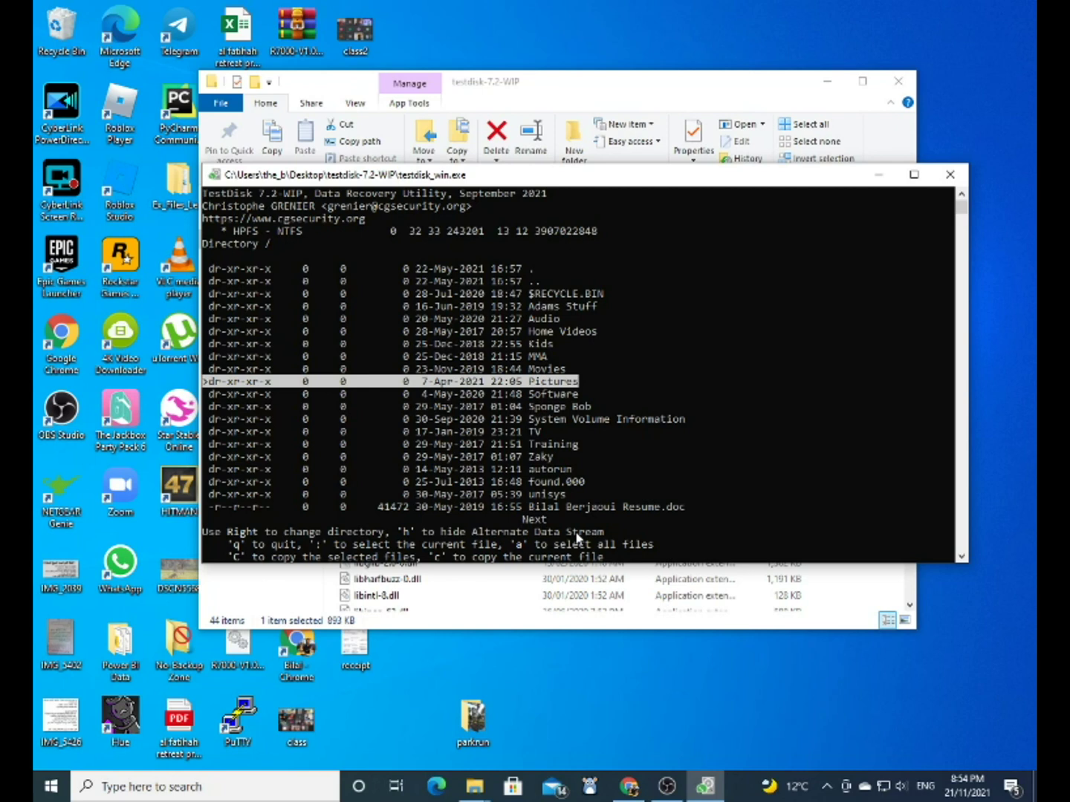
pyautogui.press('Right')
# Go into Trip 2017 and start copying the UAE Videos folder
pyautogui.press('Down')
pyautogui.press('Down')
pyautogui.press('Down')
pyautogui.press('Down')
pyautogui.press('Down')
pyautogui.press('Down')
pyautogui.press('Down')
pyautogui.press('Down')
pyautogui.press('Down')
pyautogui.press('Down')
pyautogui.press('Down')
pyautogui.press('Down')
pyautogui.press('Down')
pyautogui.press('Down')
pyautogui.press('Down')
pyautogui.press('Down')
pyautogui.press('Down')
pyautogui.press('Down')
pyautogui.press('Down')
pyautogui.press('Down')
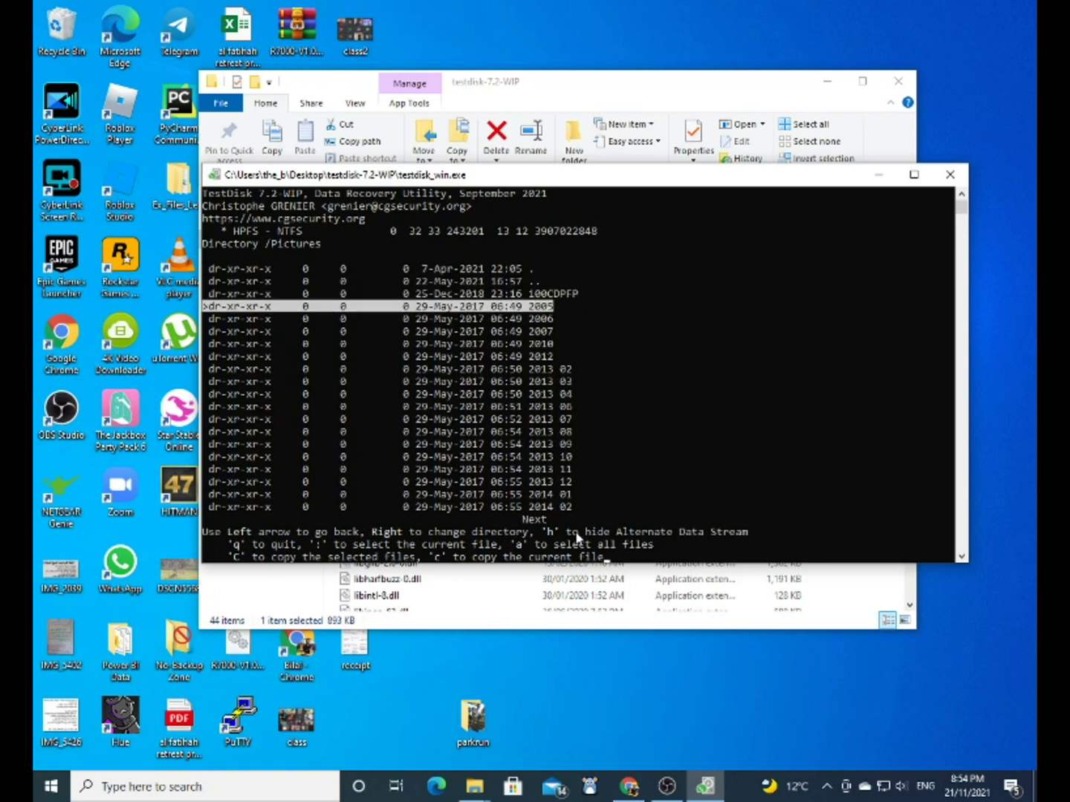
pyautogui.press('Down')
pyautogui.press('Down')
pyautogui.press('Down')
pyautogui.press('Down')
pyautogui.press('Down')
pyautogui.press('Down')
pyautogui.press('Down')
pyautogui.press('Down')
pyautogui.press('Down')
pyautogui.press('Down')
pyautogui.press('Down')
pyautogui.press('Down')
pyautogui.press('Down')
pyautogui.press('Down')
pyautogui.press('Down')
pyautogui.press('Down')
pyautogui.press('Down')
pyautogui.press('Down')
pyautogui.press('Down')
pyautogui.press('Down')
pyautogui.press('Down')
pyautogui.press('Down')
pyautogui.press('Down')
pyautogui.press('Down')
pyautogui.press('Down')
pyautogui.press('Down')
pyautogui.press('Down')
pyautogui.press('Down')
pyautogui.press('Down')
pyautogui.press('Up')
pyautogui.press('Up')
pyautogui.press('Right')
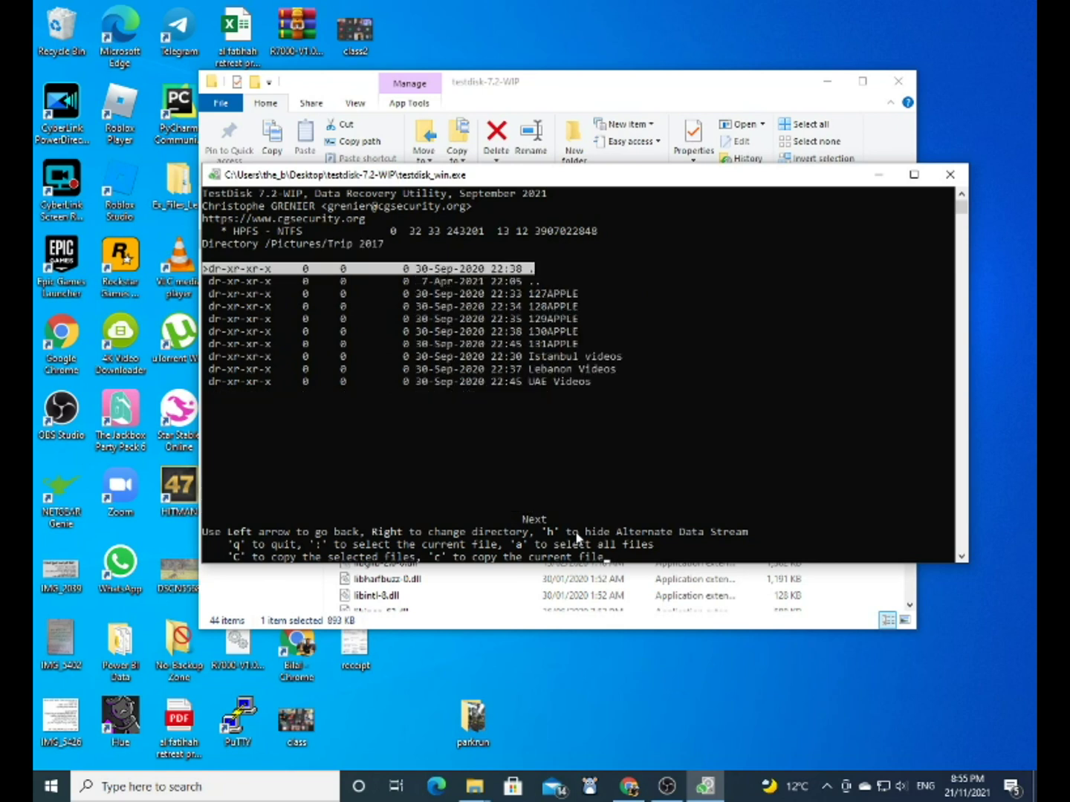
pyautogui.press('Down')
pyautogui.press('Down')
pyautogui.press('Down')
pyautogui.press('Down')
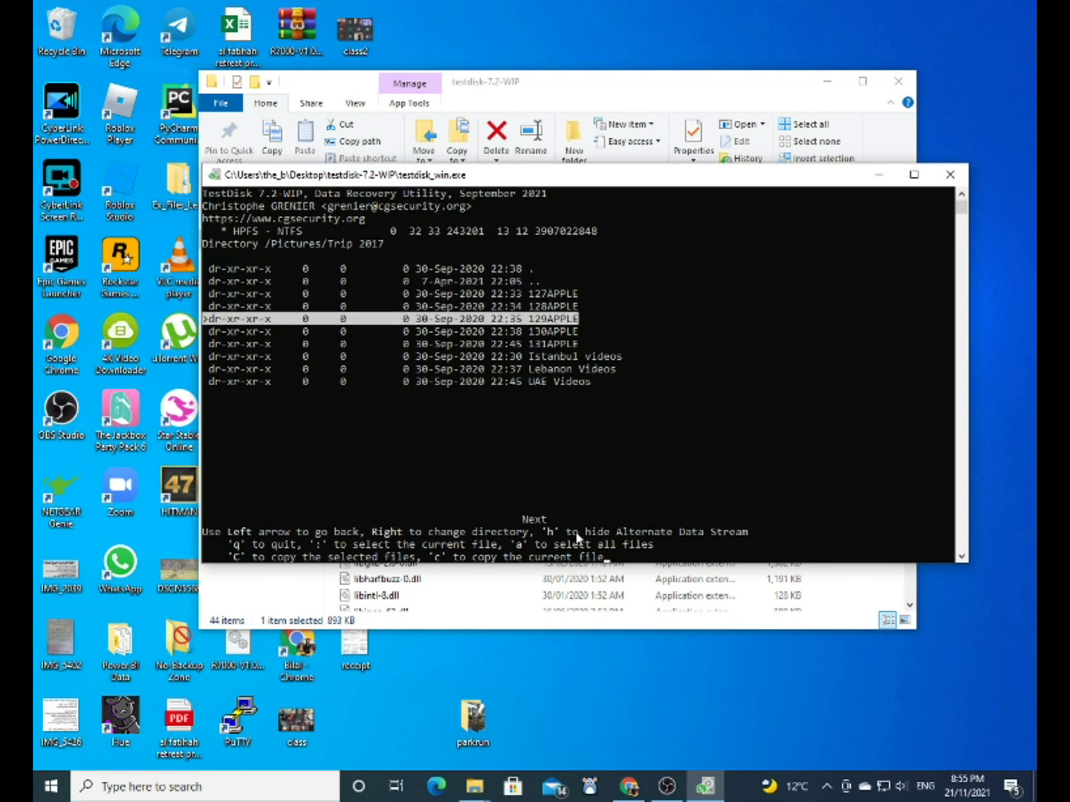
pyautogui.press('Down')
pyautogui.press('Down')
pyautogui.press('Down')
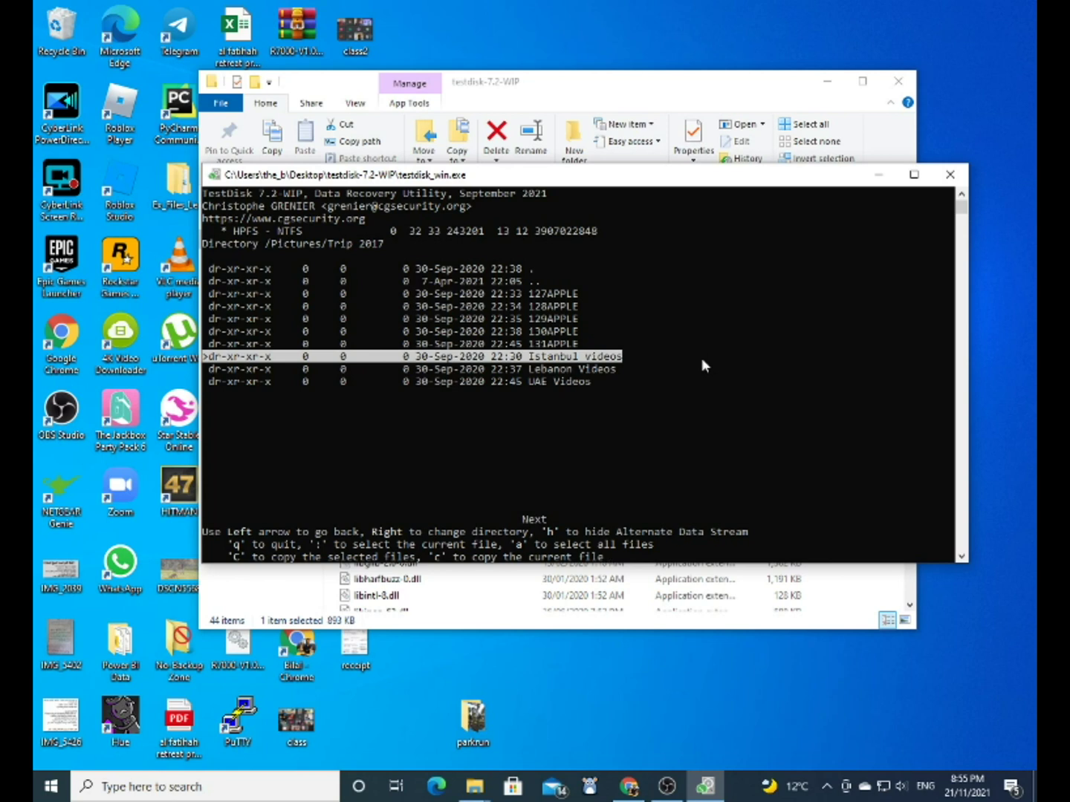
pyautogui.press('Down')
pyautogui.press('Down')
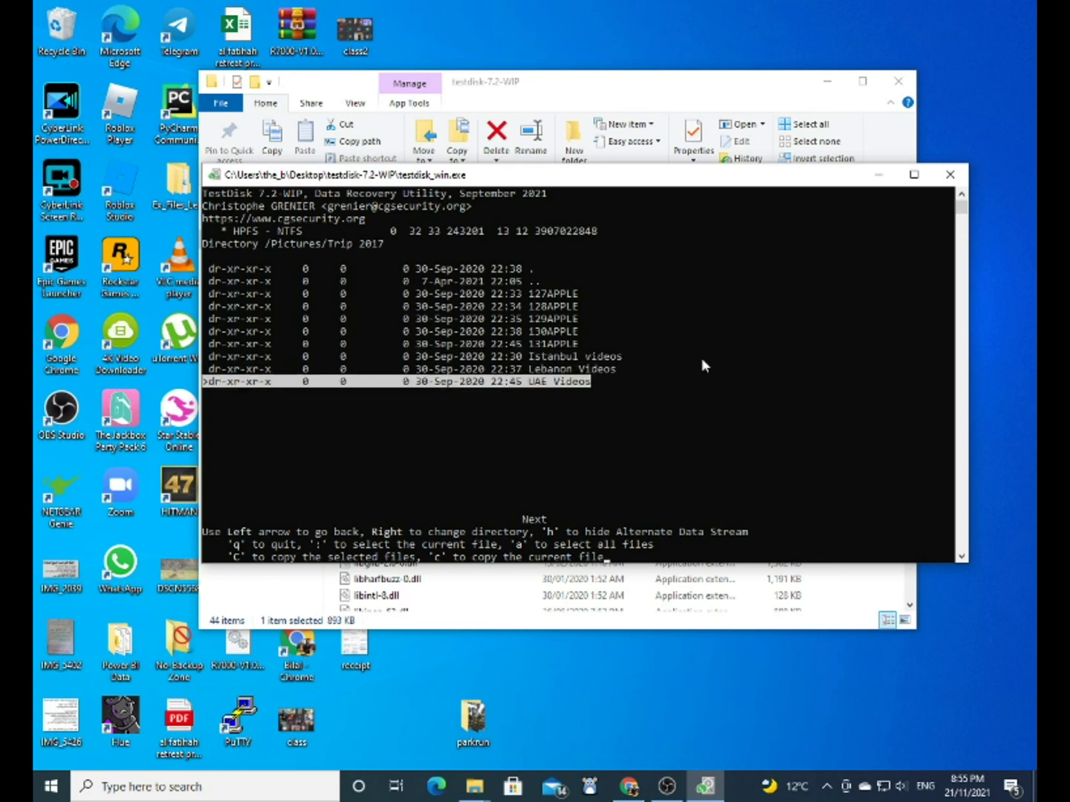
pyautogui.press('c')
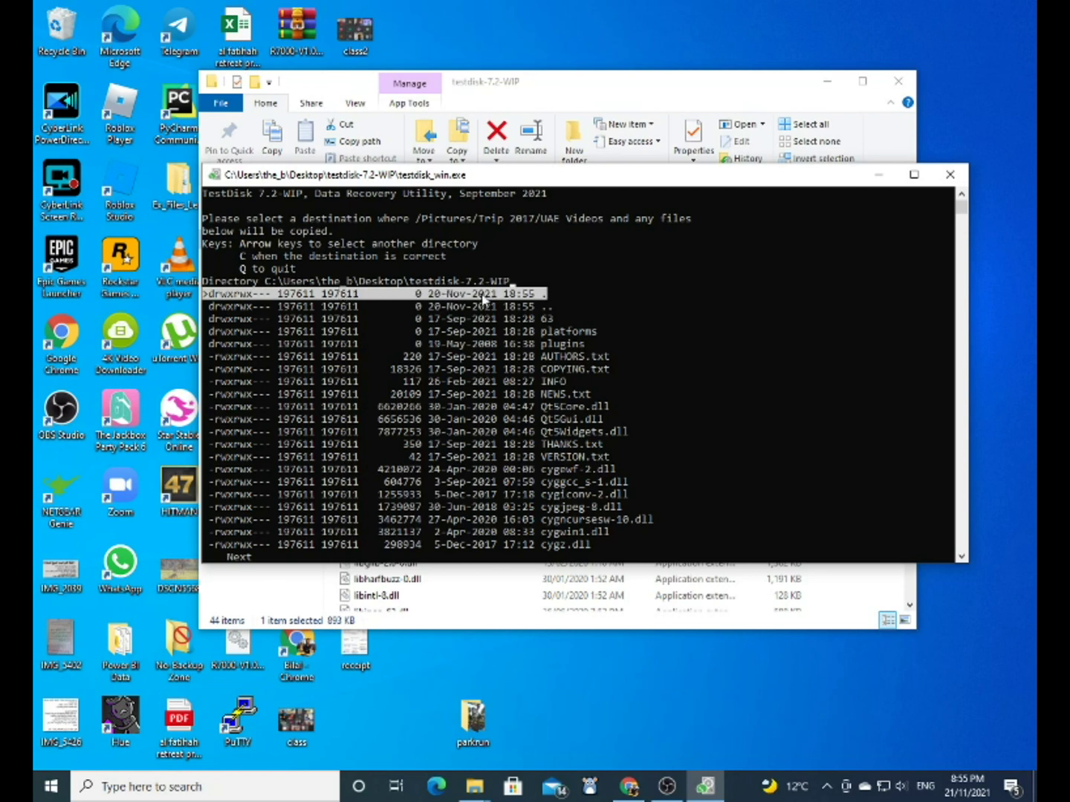
# Browse up to the drive list, then into C:\Users and the user's home folder
pyautogui.press('Down')
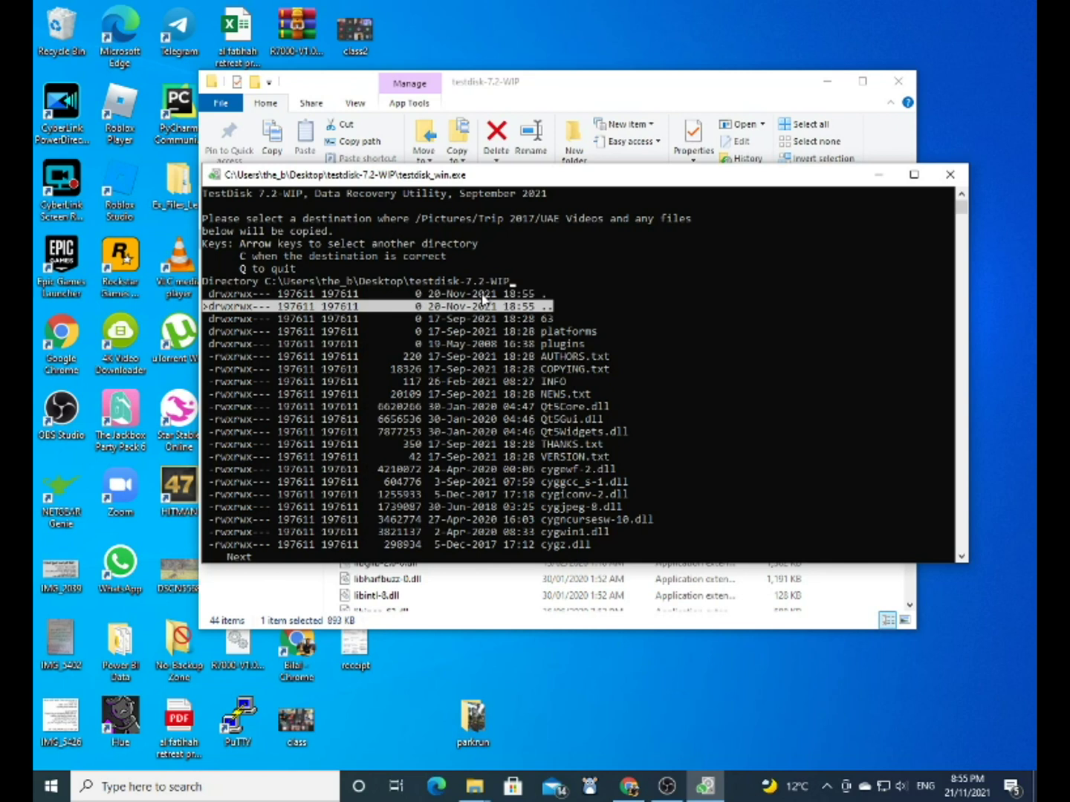
pyautogui.press('Right')
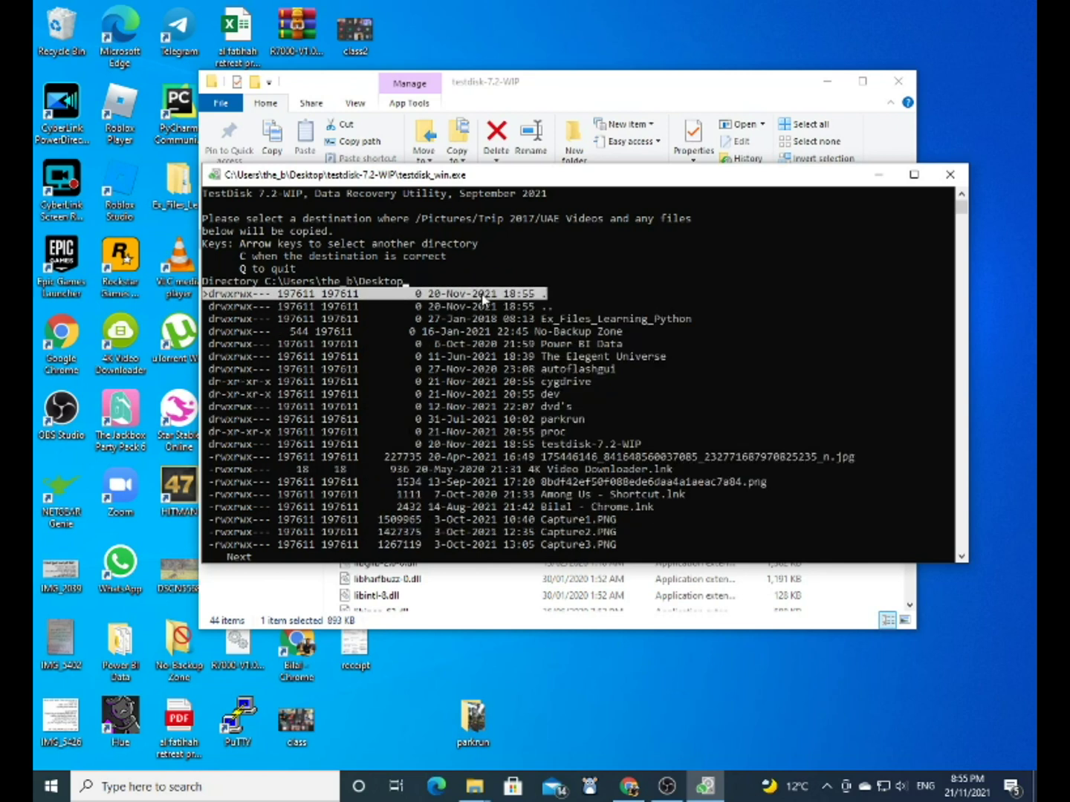
pyautogui.press('Down')
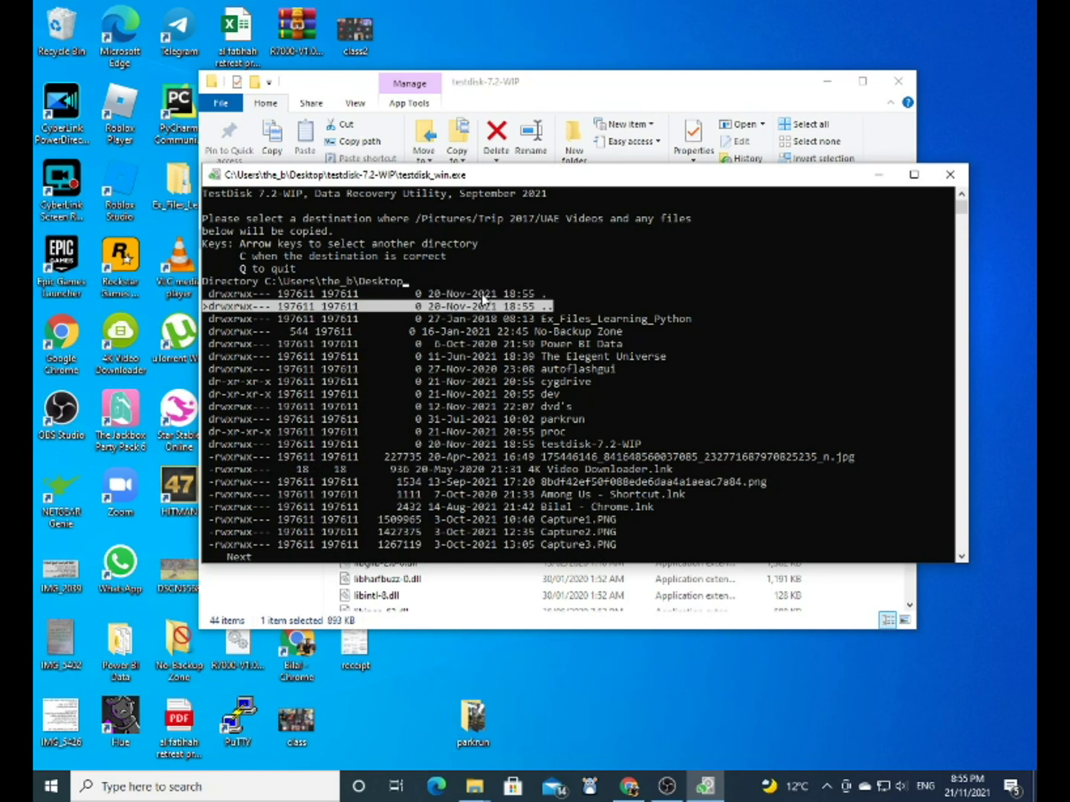
pyautogui.press('Right')
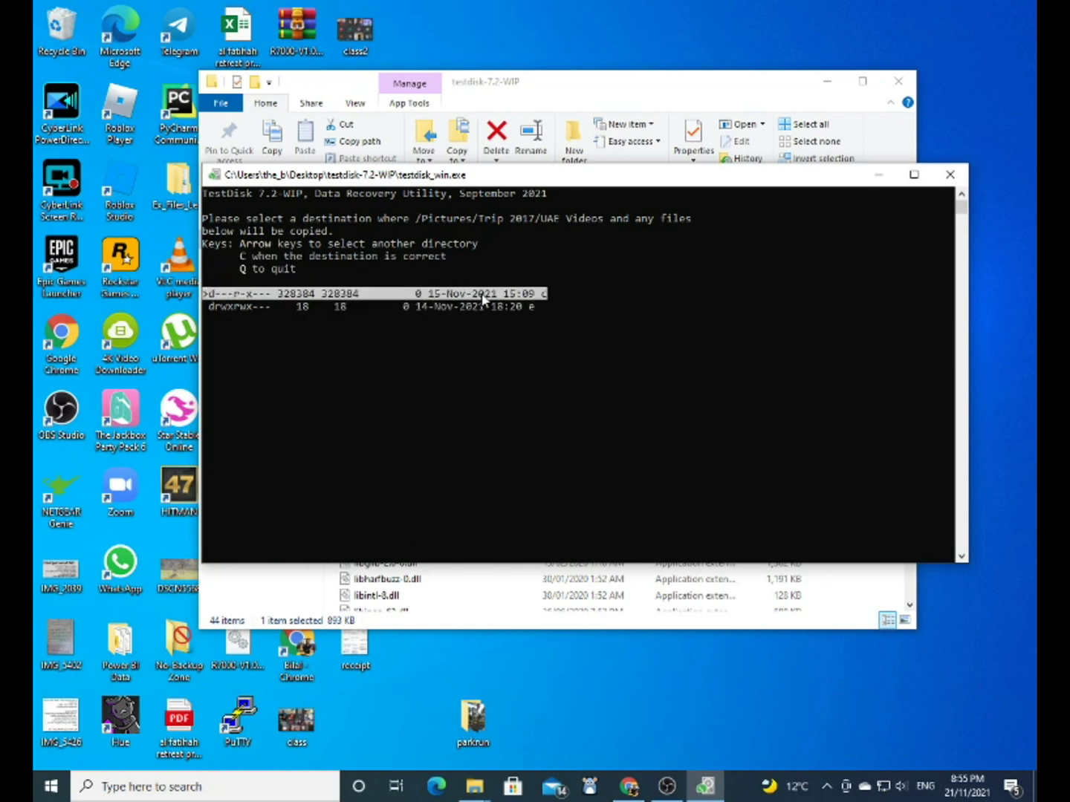
pyautogui.press('Right')
pyautogui.press('Down')
pyautogui.press('Down')
pyautogui.press('Down')
pyautogui.press('Down')
pyautogui.press('Down')
pyautogui.press('Down')
pyautogui.press('Down')
pyautogui.press('Down')
pyautogui.press('Down')
pyautogui.press('Down')
pyautogui.press('Down')
pyautogui.press('Down')
pyautogui.press('Down')
pyautogui.press('Down')
pyautogui.press('Down')
pyautogui.press('Down')
pyautogui.press('Right')
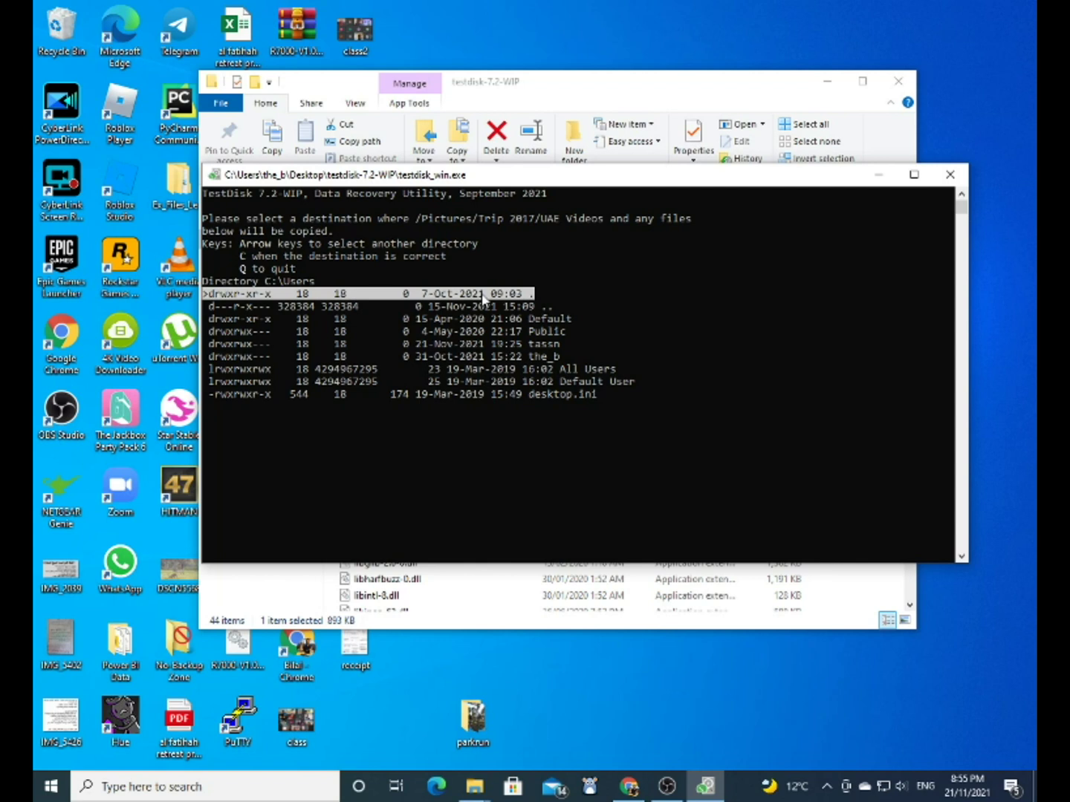
pyautogui.press('Down')
pyautogui.press('Down')
pyautogui.press('Down')
pyautogui.press('Down')
pyautogui.press('Down')
pyautogui.press('Right')
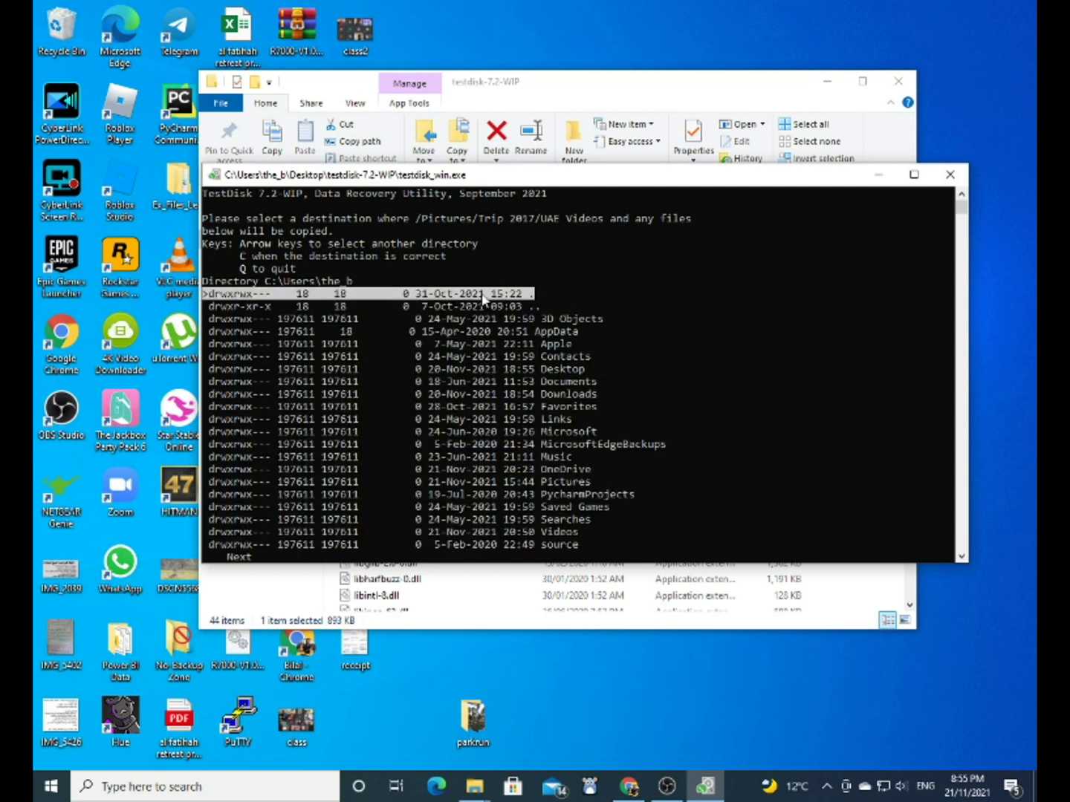
# Open Documents and then the My Pictures folder as the destination
pyautogui.press('Down')
pyautogui.press('Down')
pyautogui.press('Down')
pyautogui.press('Down')
pyautogui.press('Down')
pyautogui.press('Down')
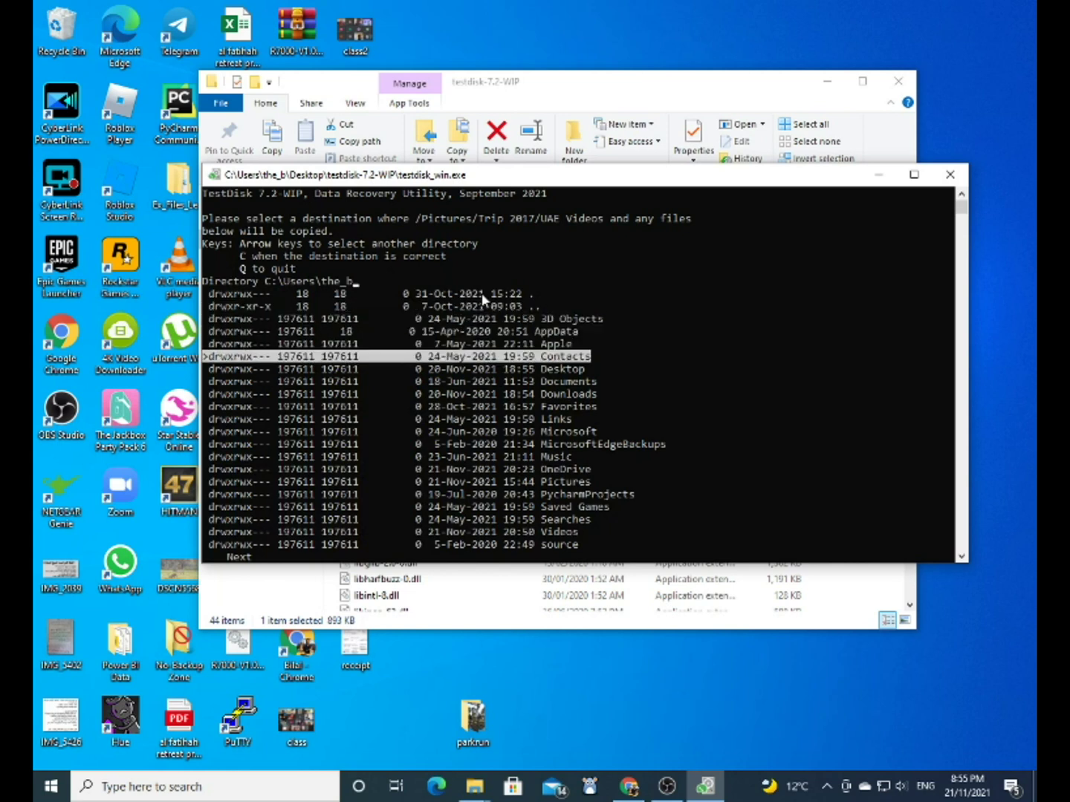
pyautogui.press('Down')
pyautogui.press('Down')
pyautogui.press('Down')
pyautogui.press('Down')
pyautogui.press('Down')
pyautogui.press('Down')
pyautogui.press('Down')
pyautogui.press('Down')
pyautogui.press('Down')
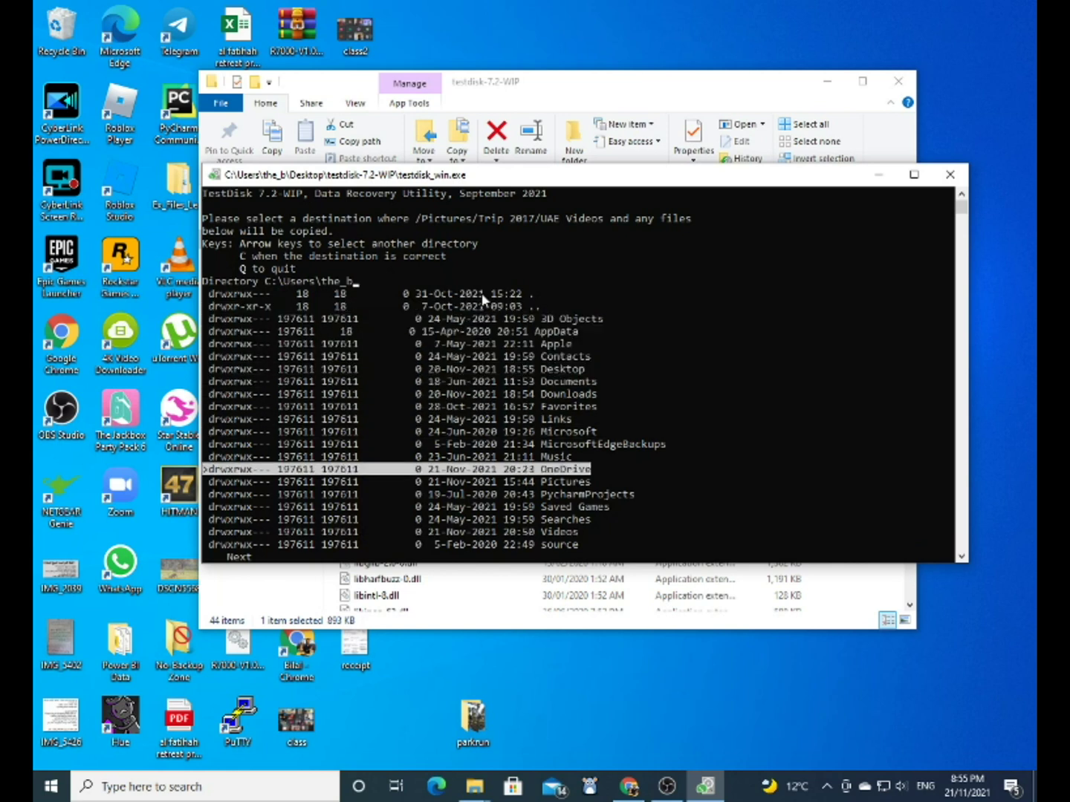
pyautogui.press('Down')
pyautogui.press('Down')
pyautogui.press('Down')
pyautogui.press('Down')
pyautogui.press('Down')
pyautogui.press('Down')
pyautogui.press('Down')
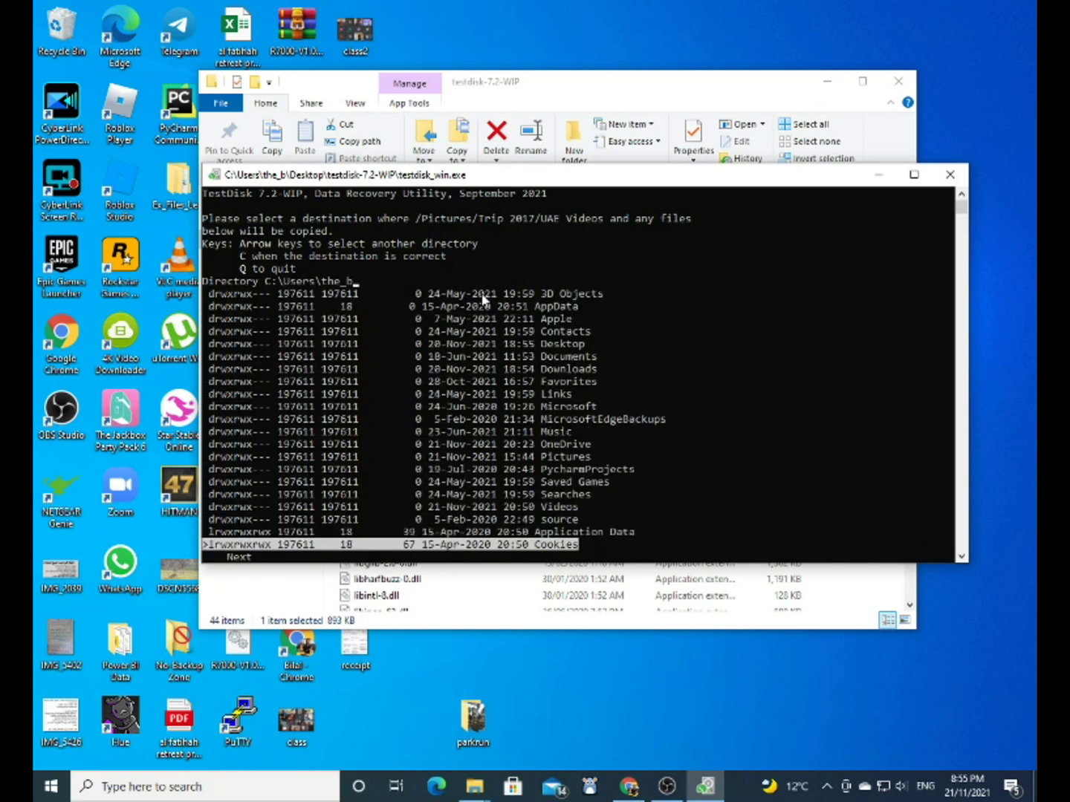
pyautogui.press('Up')
pyautogui.press('Up')
pyautogui.press('Up')
pyautogui.press('Up')
pyautogui.press('Up')
pyautogui.press('Up')
pyautogui.press('Up')
pyautogui.press('Up')
pyautogui.press('Up')
pyautogui.press('Up')
pyautogui.press('Up')
pyautogui.press('Up')
pyautogui.press('Up')
pyautogui.press('Up')
pyautogui.press('Up')
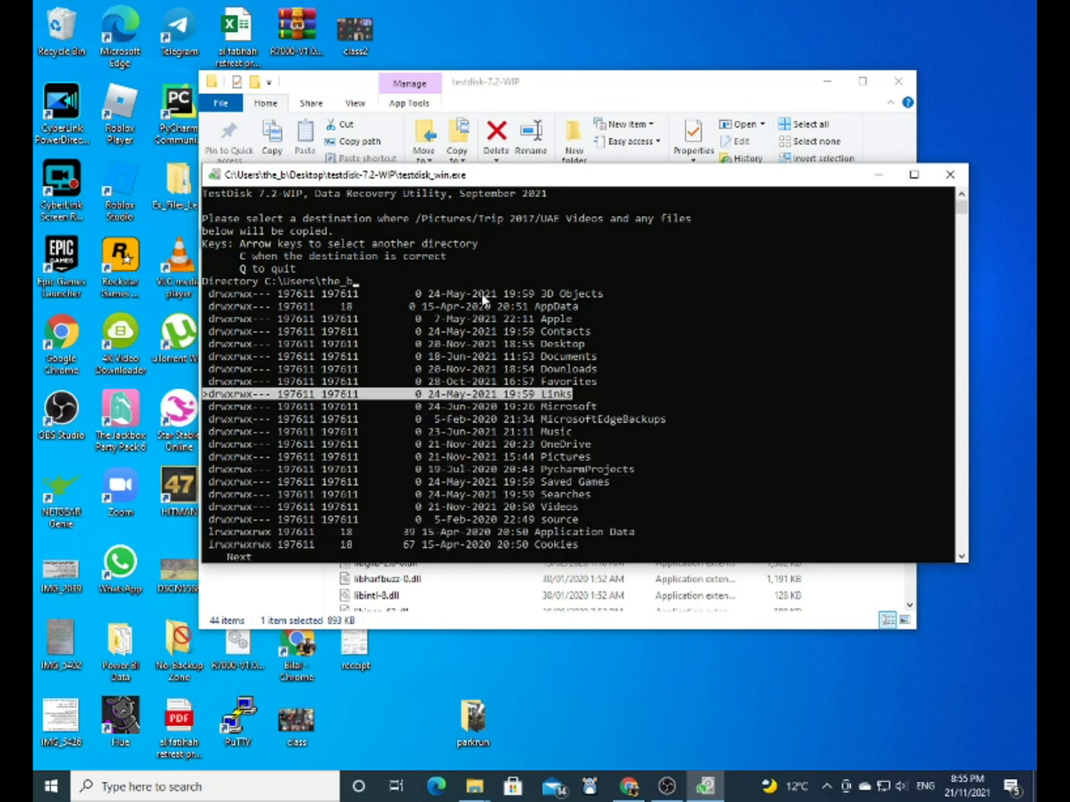
pyautogui.press('Right')
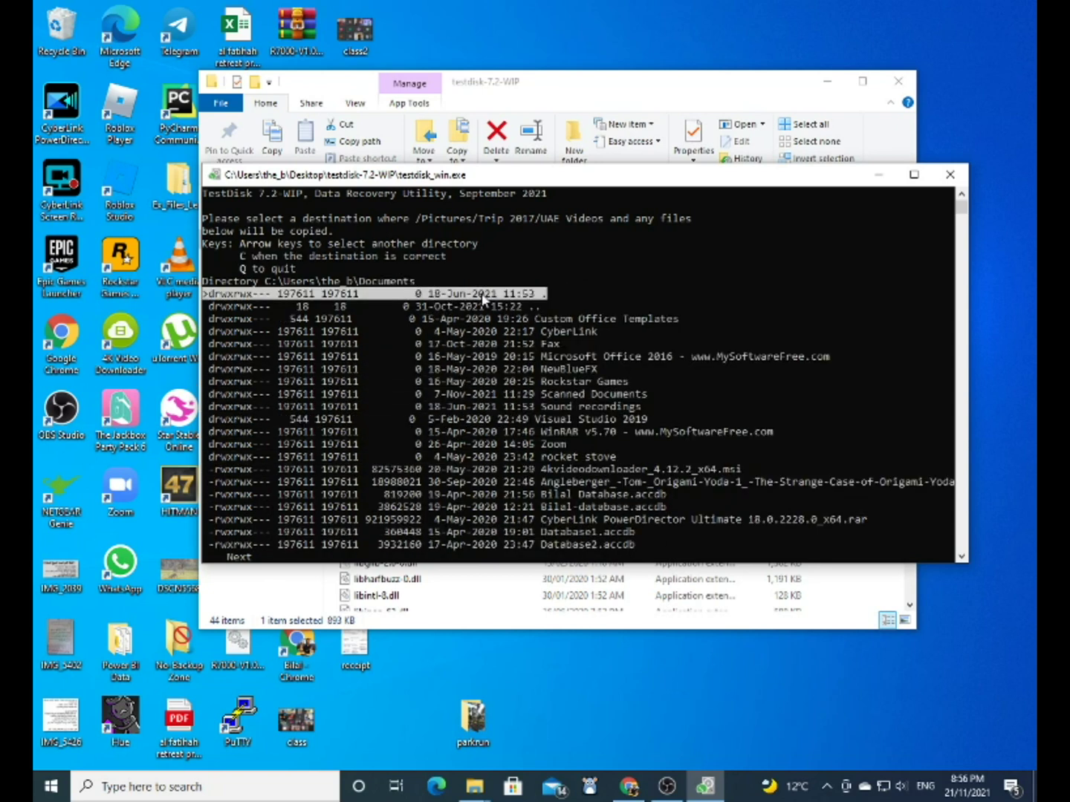
pyautogui.press('Down')
pyautogui.press('Down')
pyautogui.press('Down')
pyautogui.press('Down')
pyautogui.press('Down')
pyautogui.press('Down')
pyautogui.press('Down')
pyautogui.press('Down')
pyautogui.press('Down')
pyautogui.press('Down')
pyautogui.press('Down')
pyautogui.press('Down')
pyautogui.press('Down')
pyautogui.press('Down')
pyautogui.press('Down')
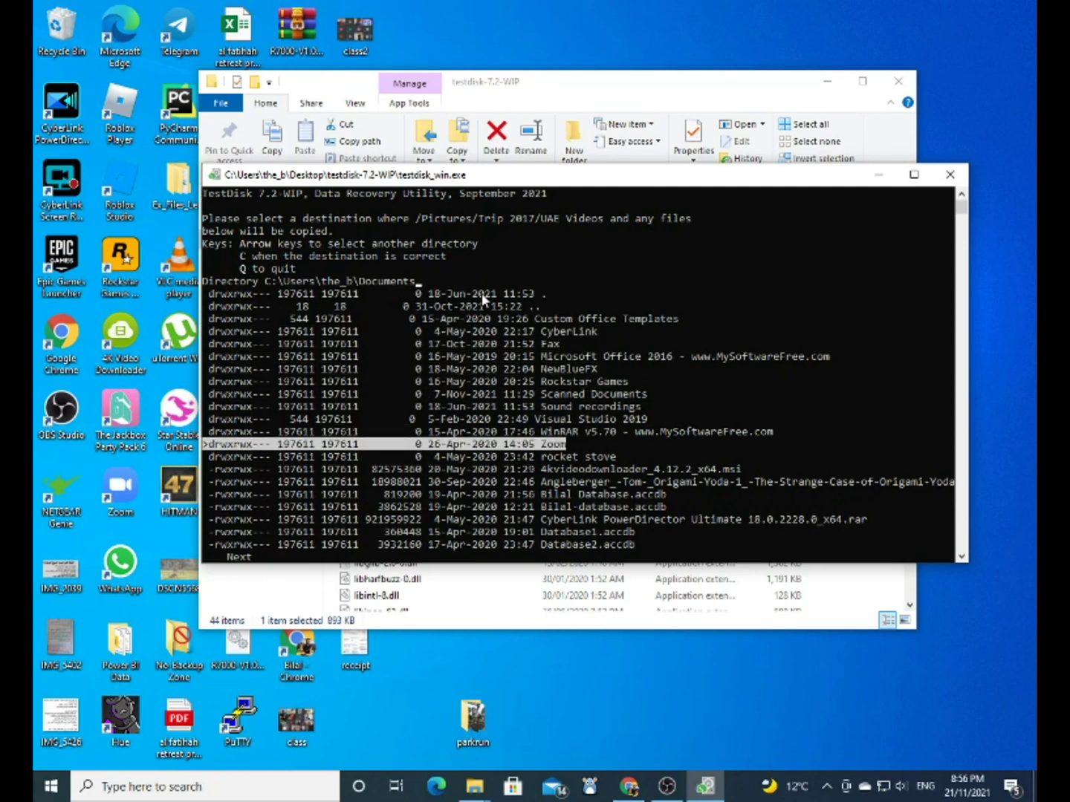
pyautogui.press('Down')
pyautogui.press('Down')
pyautogui.press('Down')
pyautogui.press('Down')
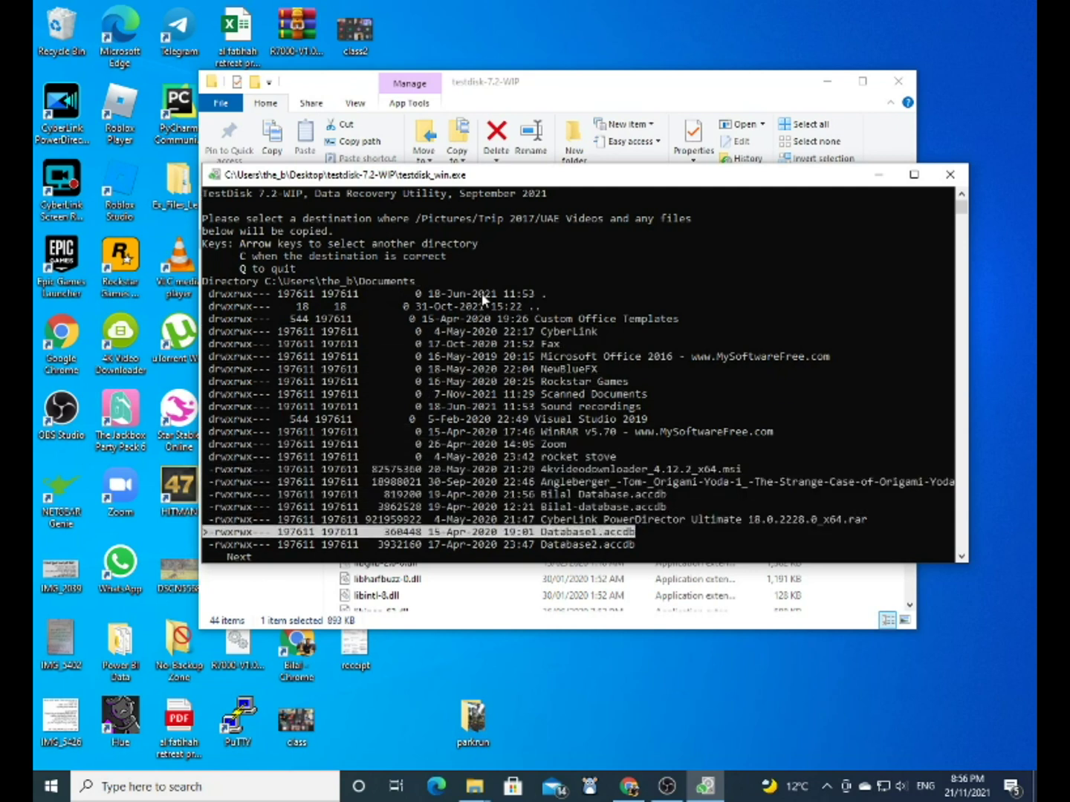
pyautogui.press('Down')
pyautogui.press('Down')
pyautogui.press('Down')
pyautogui.press('Down')
pyautogui.press('Down')
pyautogui.press('Down')
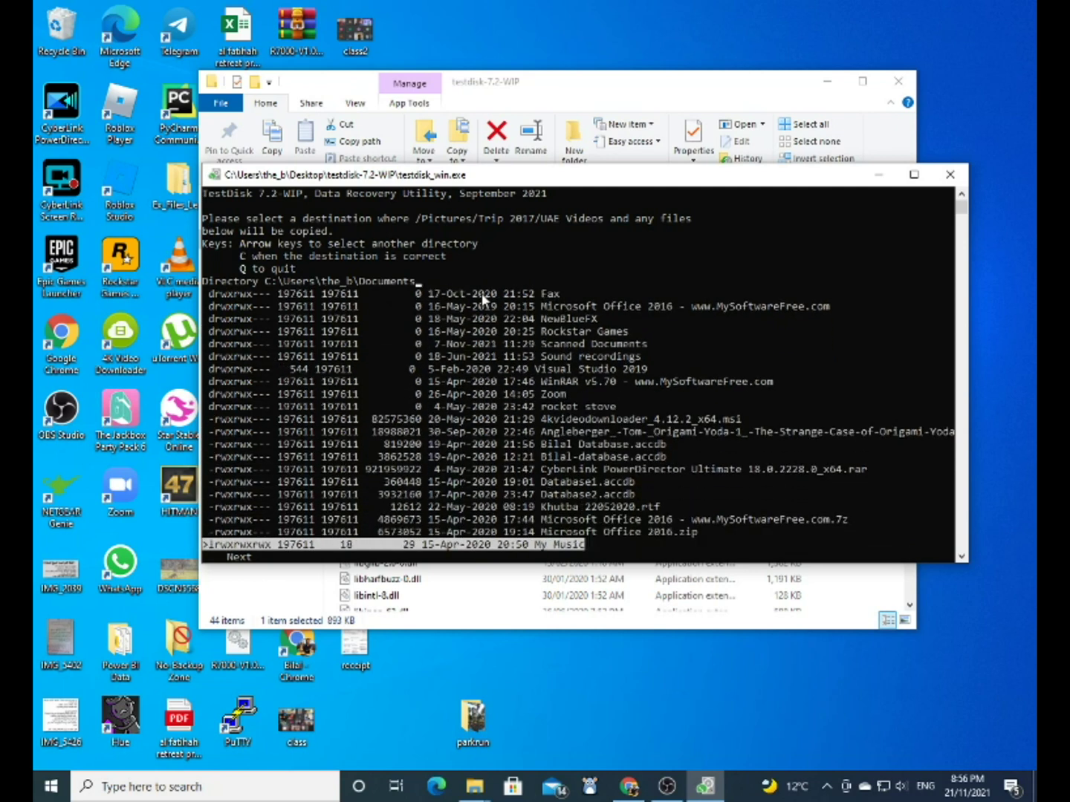
pyautogui.press('Right')
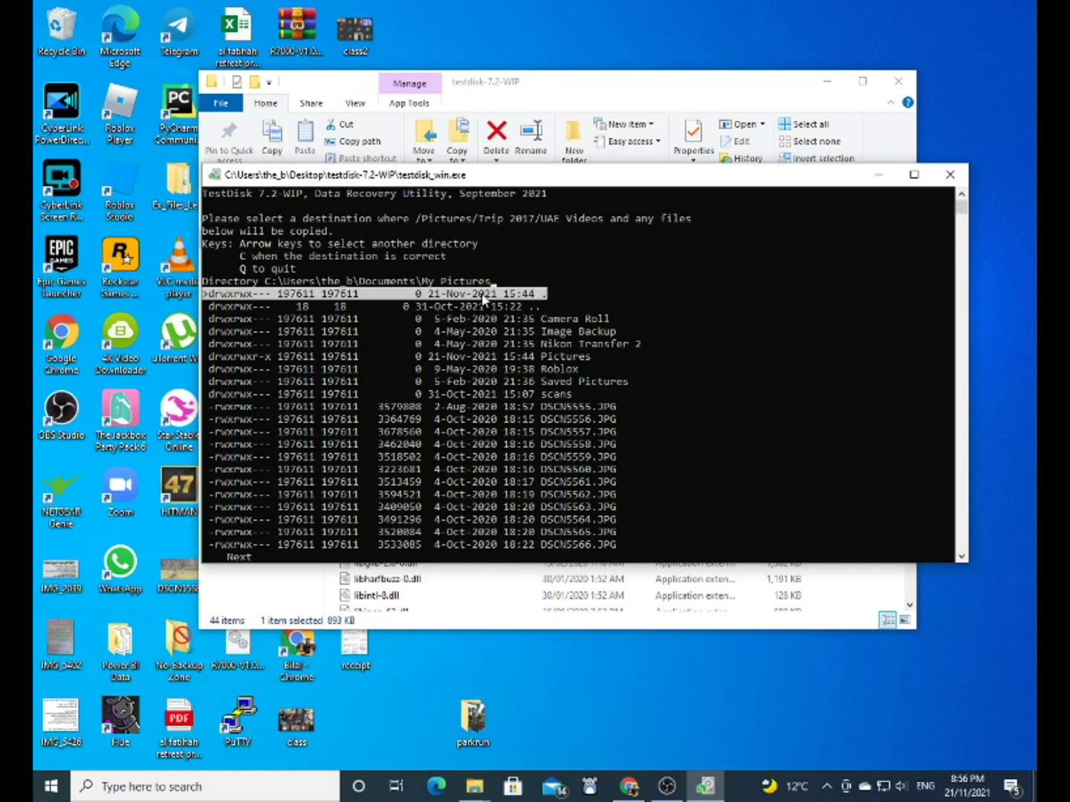
# Confirm My Pictures as the destination so UAE Videos is copied there
pyautogui.press('c')
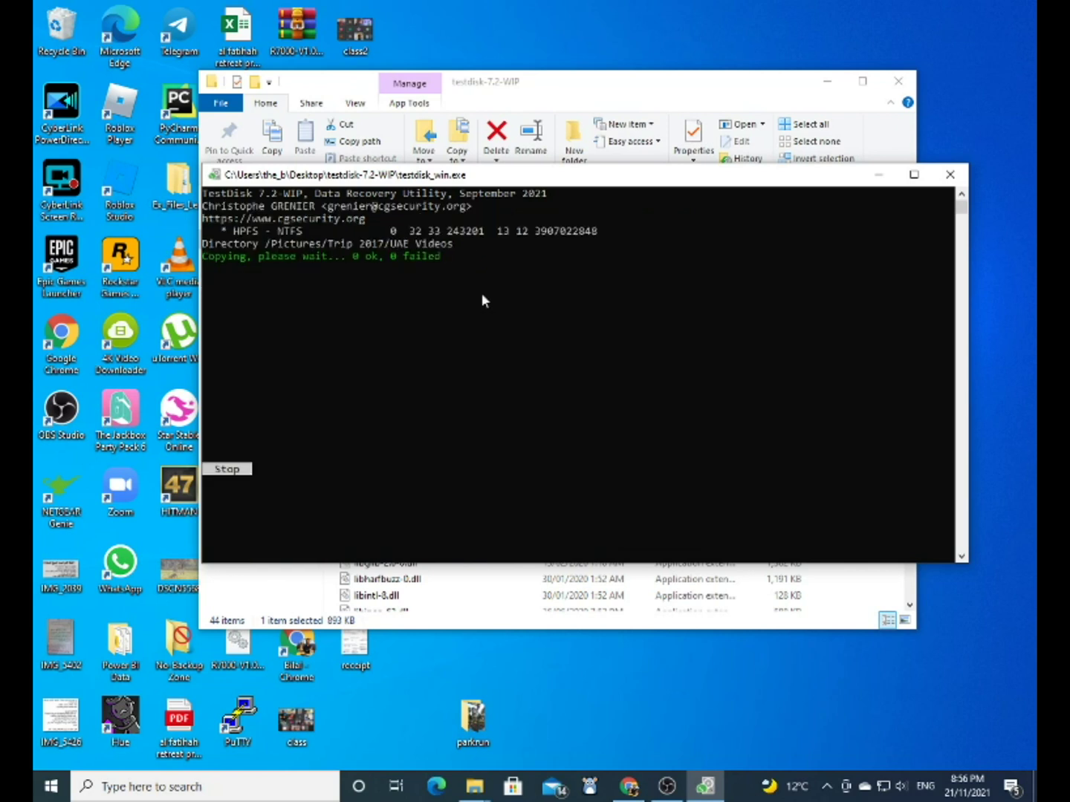